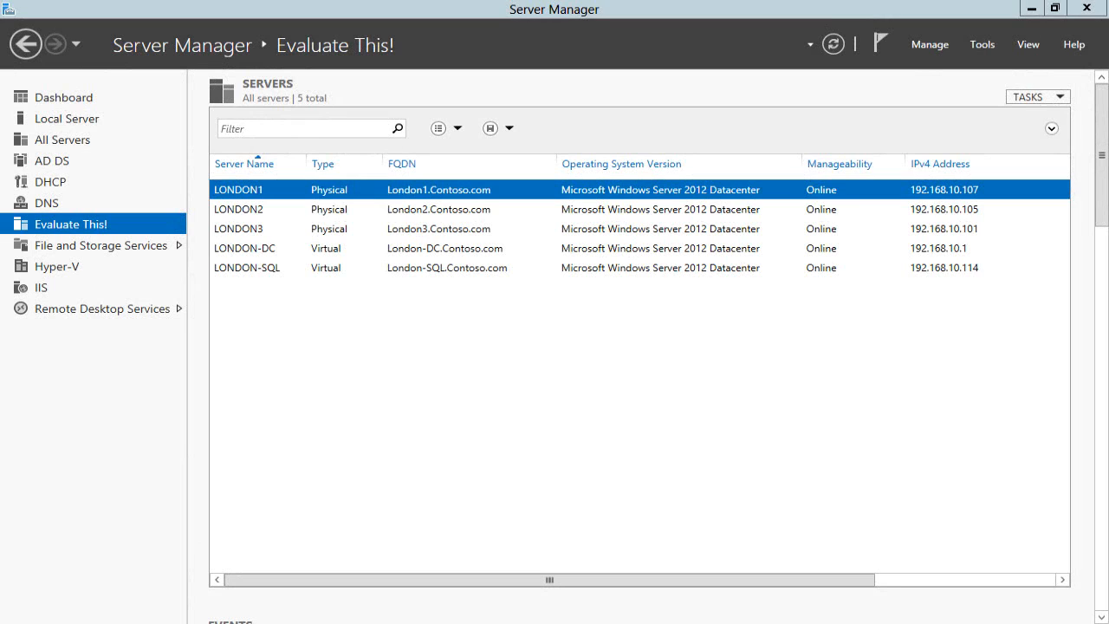
pyautogui.click(276, 266)
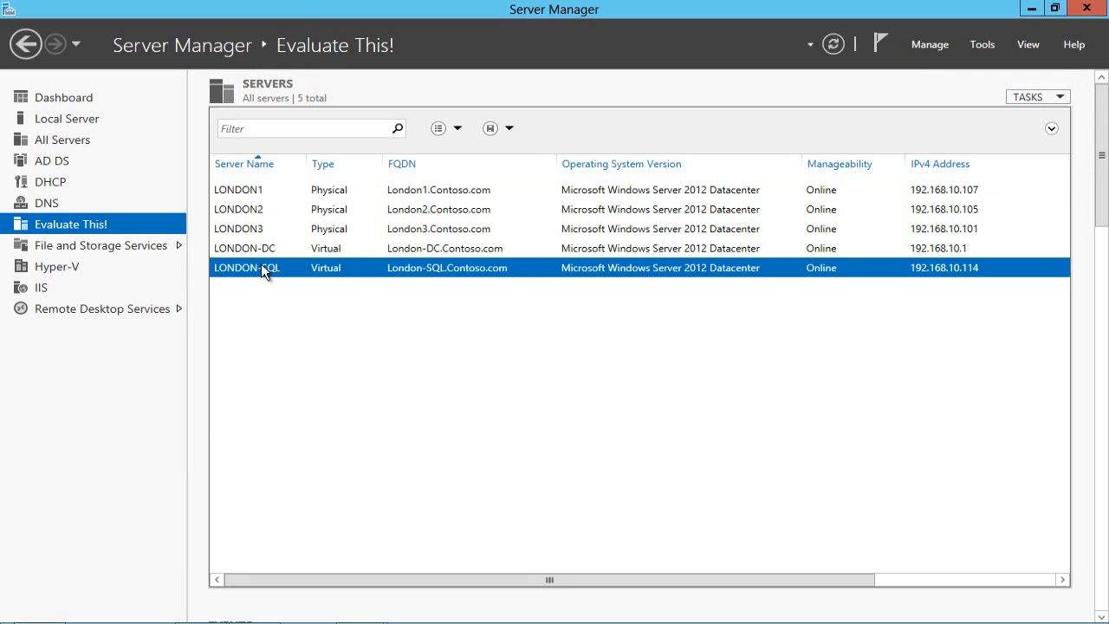
pyautogui.click(252, 191)
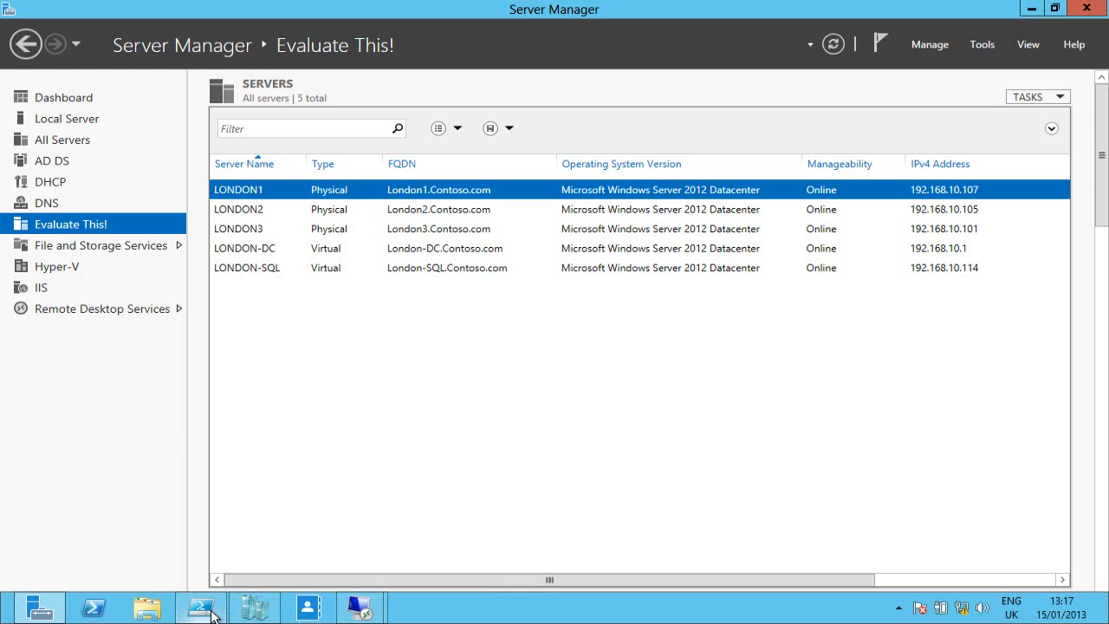
# Switch to Windows PowerShell ISE and run the whole Hyper-V Cluster London1-2.ps1 script to install failover clustering and create HACluster.
pyautogui.click(211, 614)
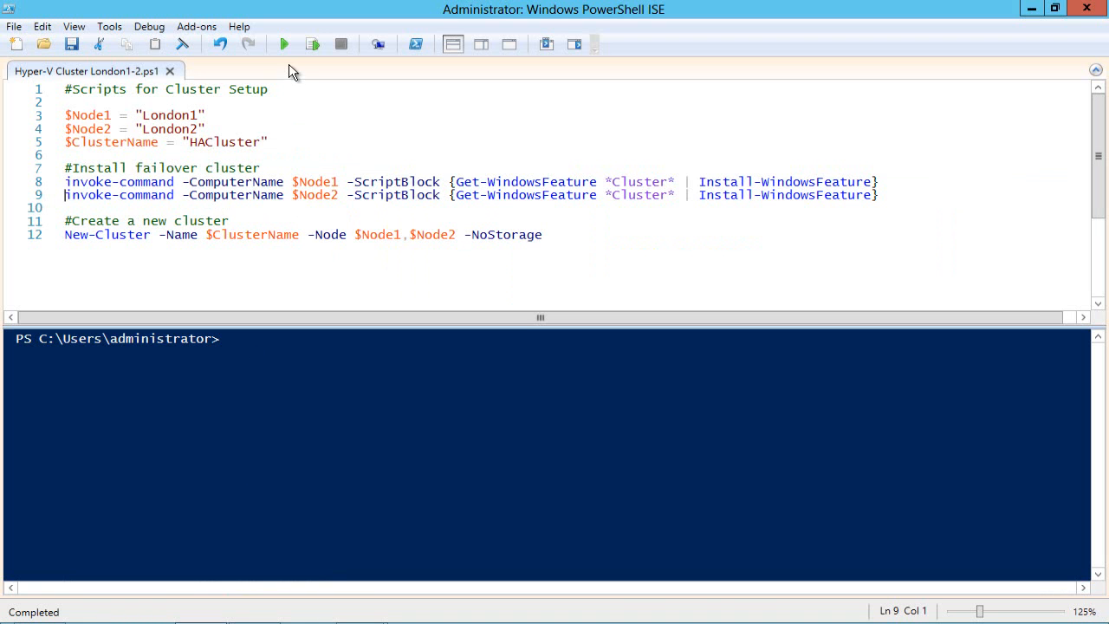
pyautogui.click(284, 45)
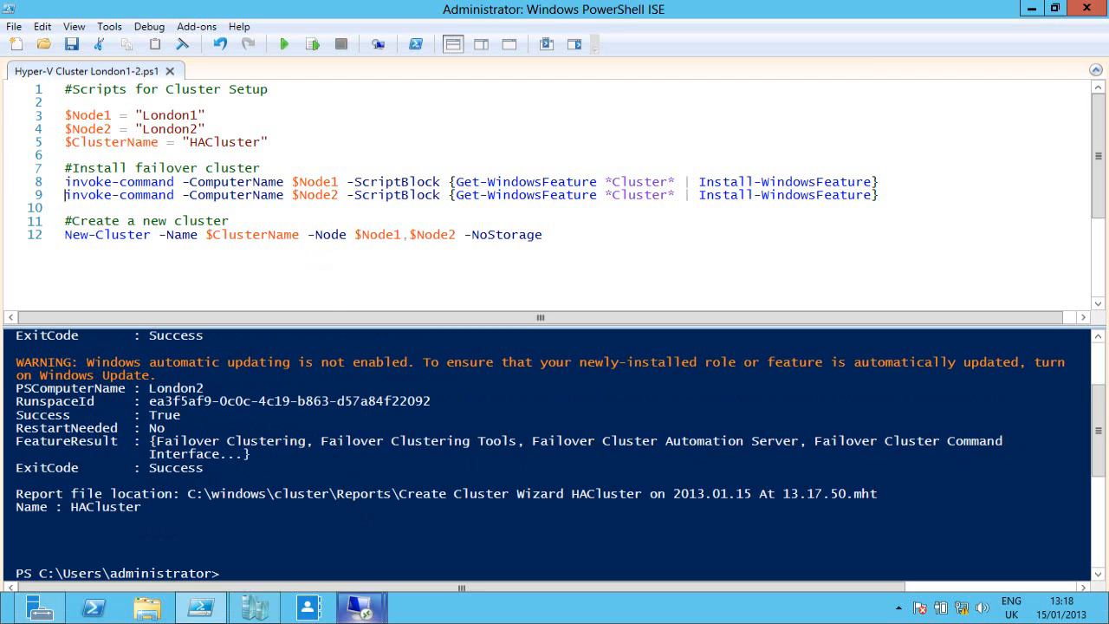
# Switch to the london2 remote desktop session and open Failover Cluster Manager there.
pyautogui.moveTo(371, 616)
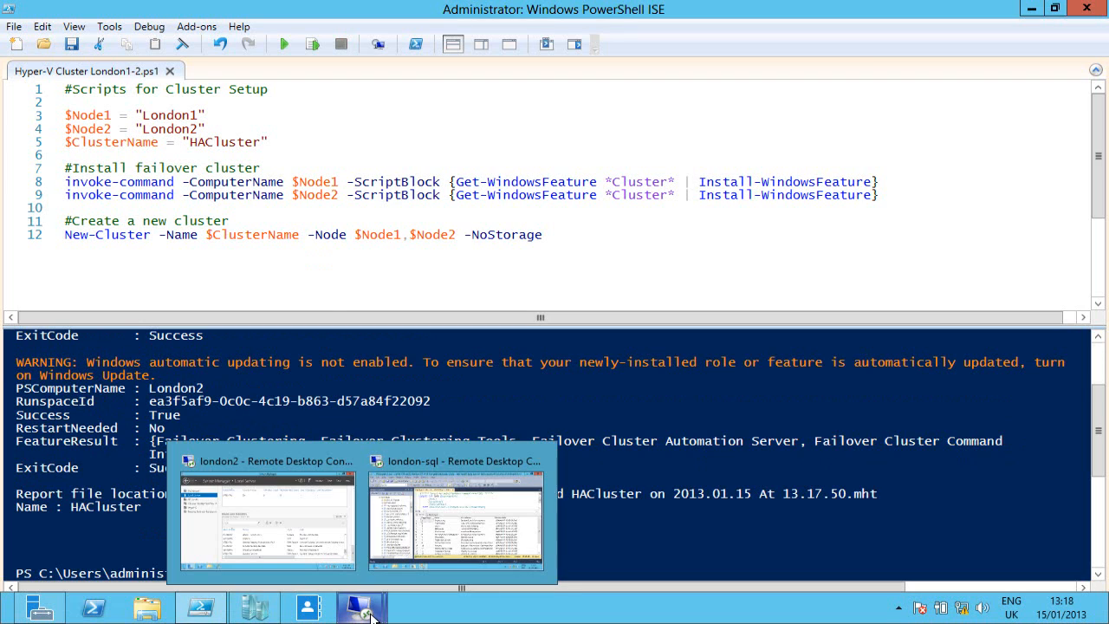
pyautogui.click(319, 535)
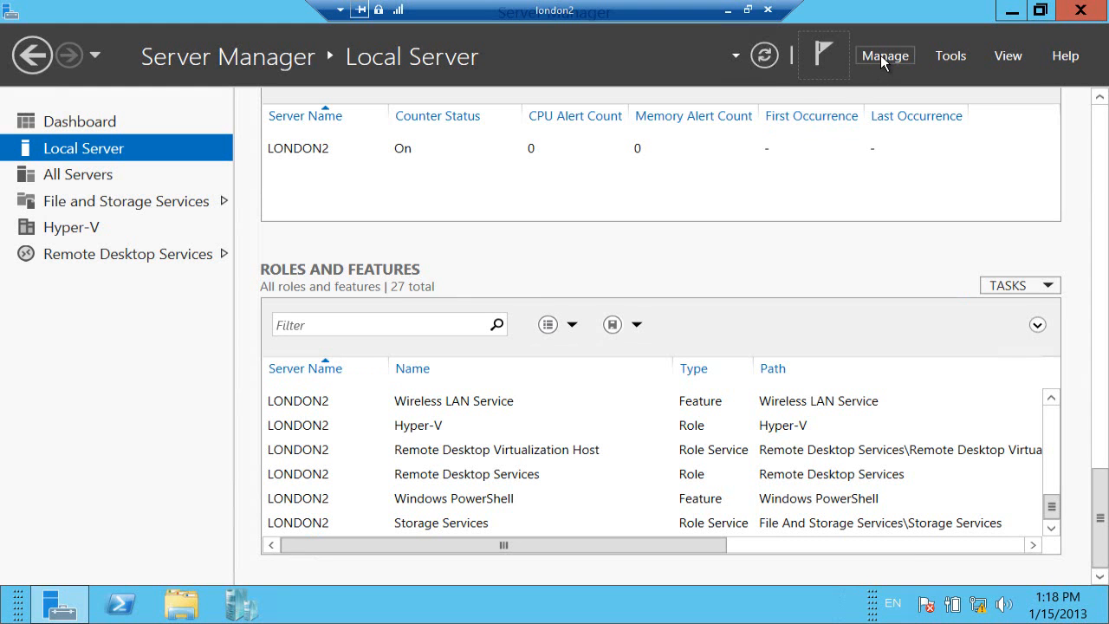
pyautogui.click(951, 54)
pyautogui.click(874, 206)
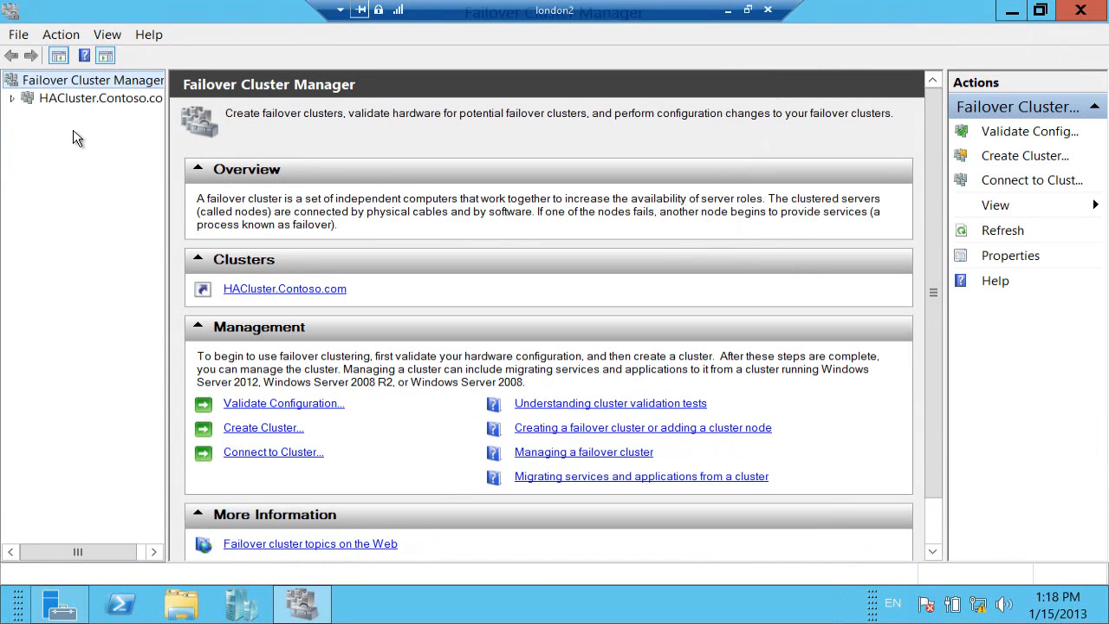
# Add both available disks, Cluster Disk 1 and Cluster Disk 2, to the storage of HACluster.Contoso.com.
pyautogui.click(12, 100)
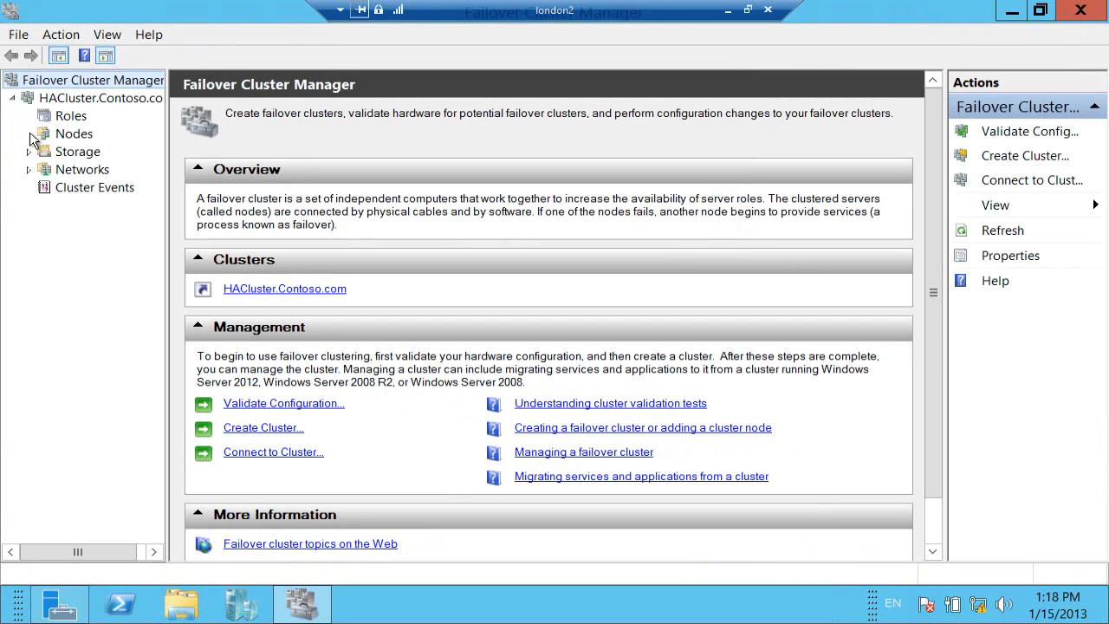
pyautogui.click(28, 135)
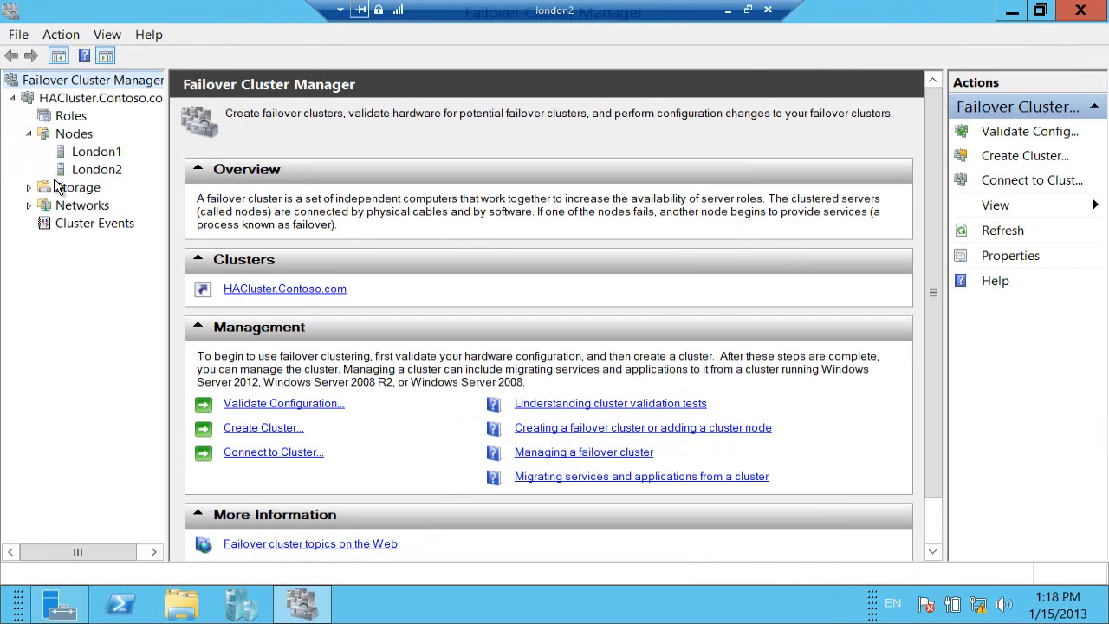
pyautogui.click(28, 187)
pyautogui.click(80, 208)
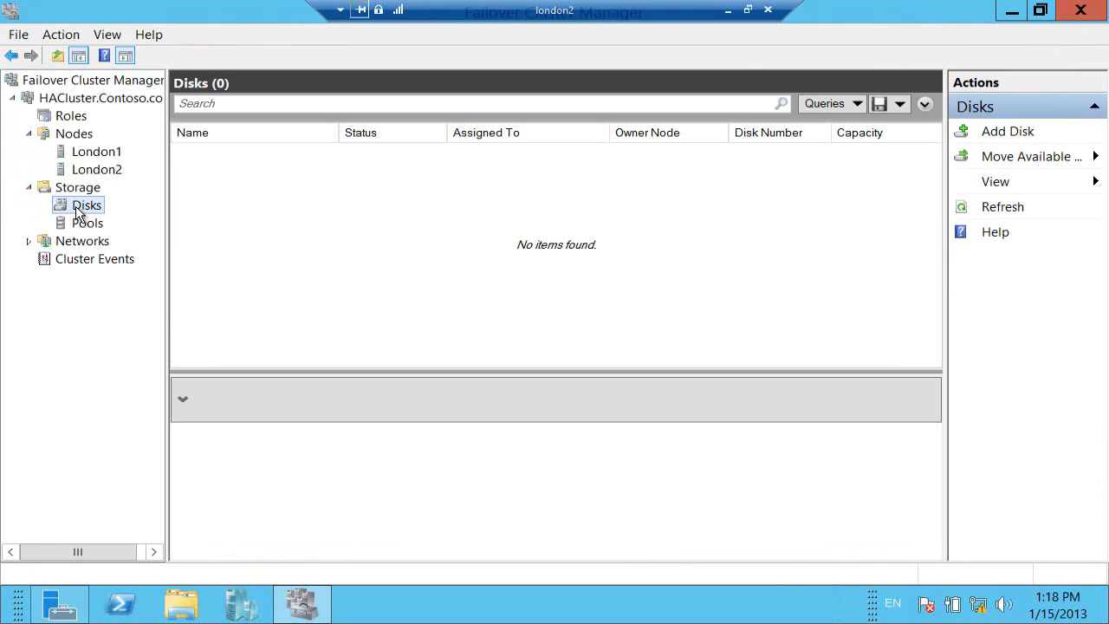
pyautogui.rightClick(78, 211)
pyautogui.click(100, 218)
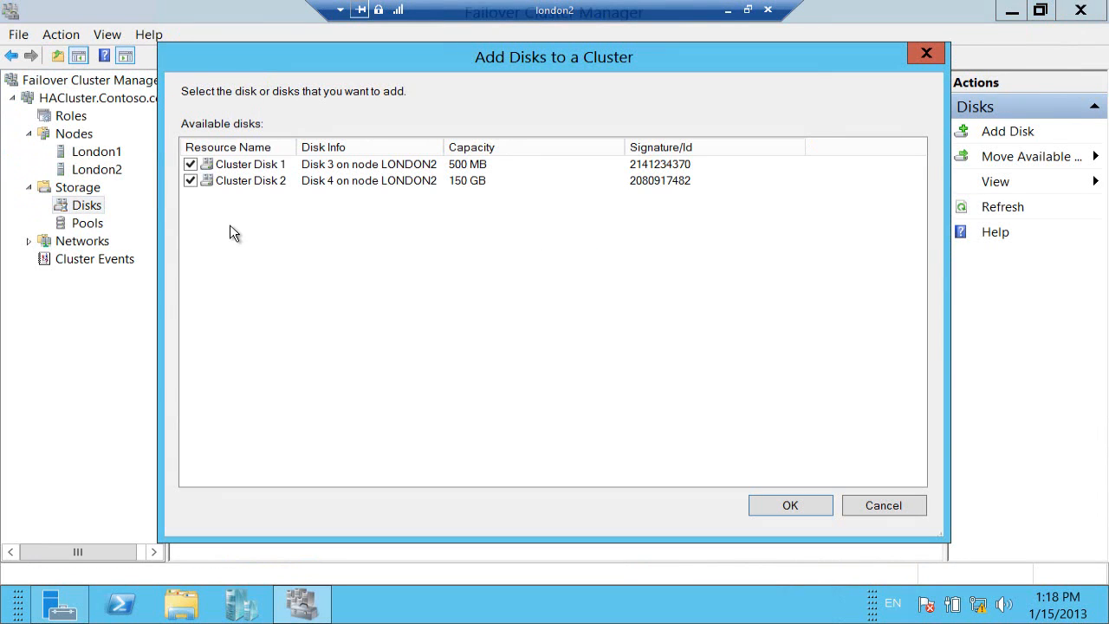
pyautogui.click(789, 506)
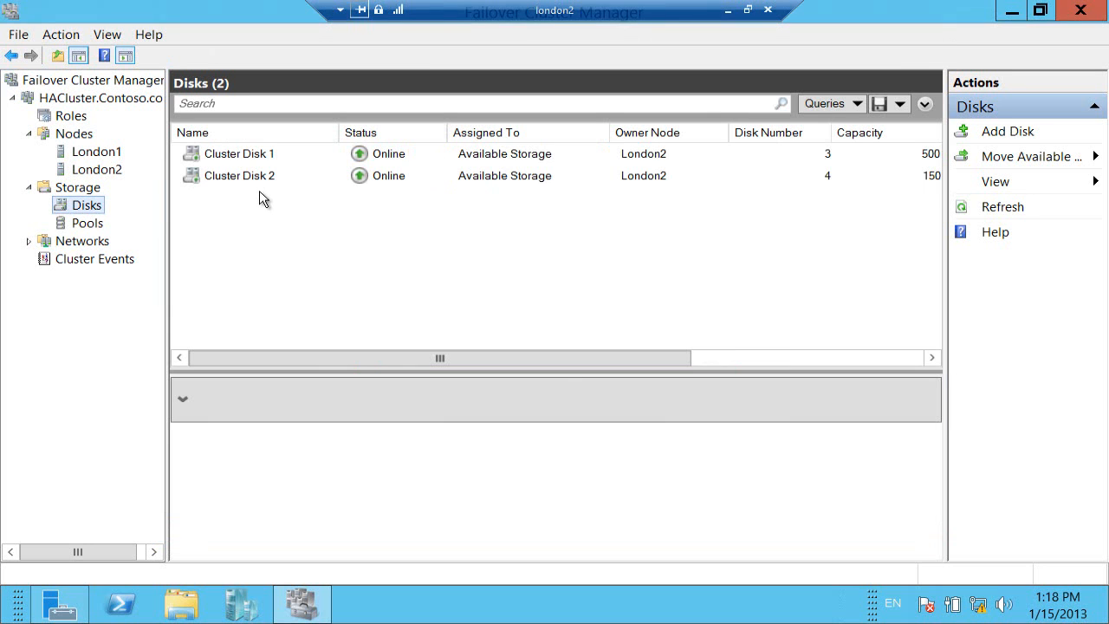
# Rename Cluster Disk 1 as Quorum in its properties.
pyautogui.doubleClick(251, 154)
pyautogui.write('Qu')
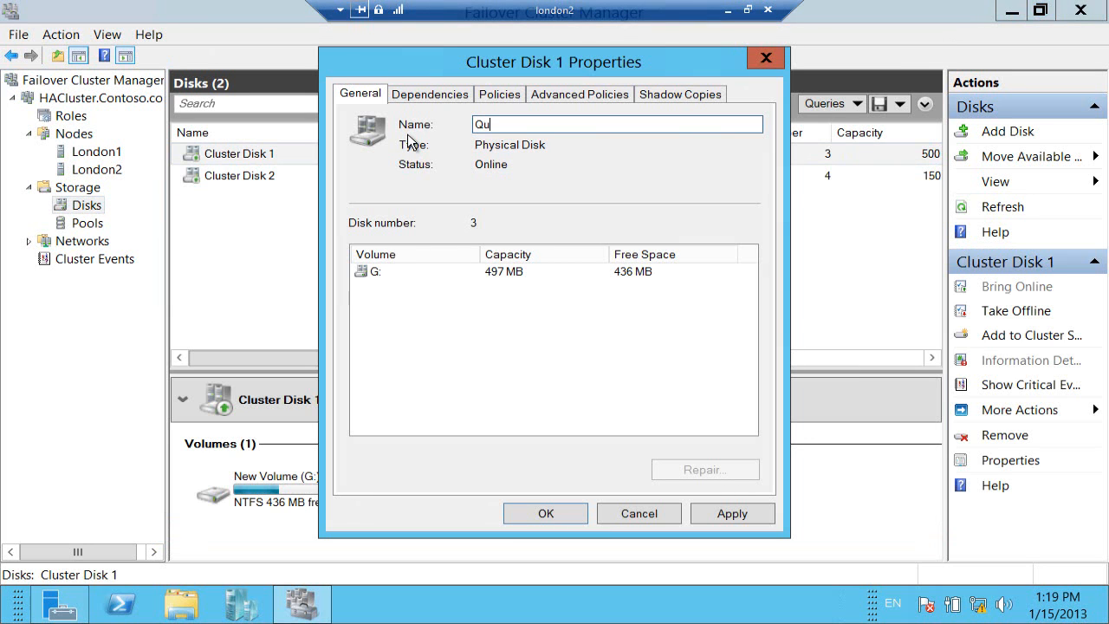
pyautogui.write('orum')
pyautogui.press('Return')
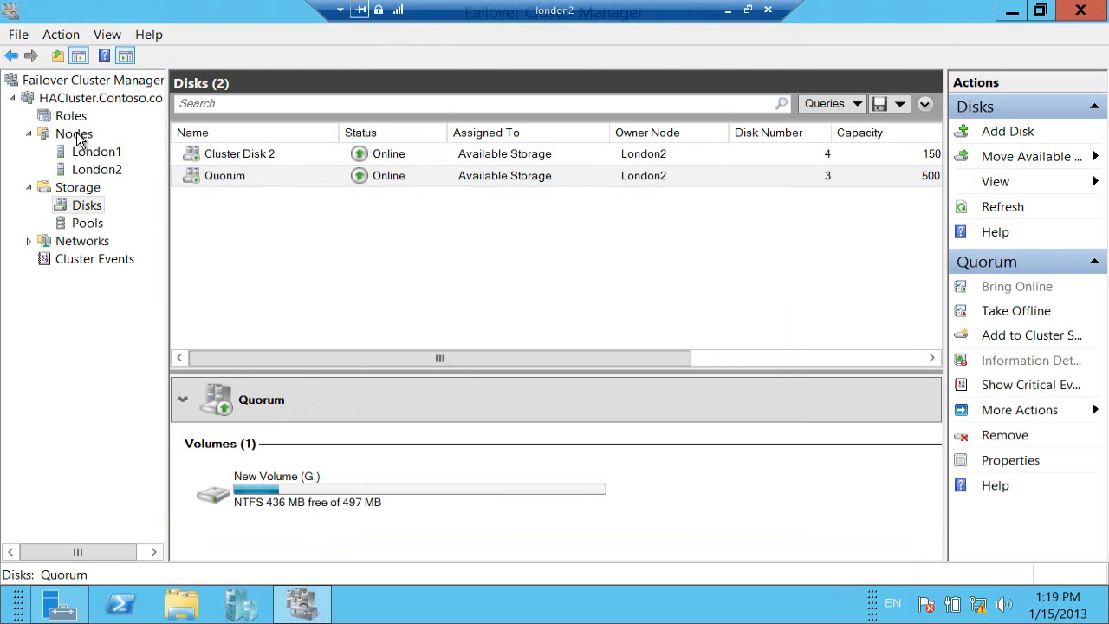
# Change the HACluster quorum witness to a disk witness using the Quorum disk, and complete the quorum configuration.
pyautogui.rightClick(83, 101)
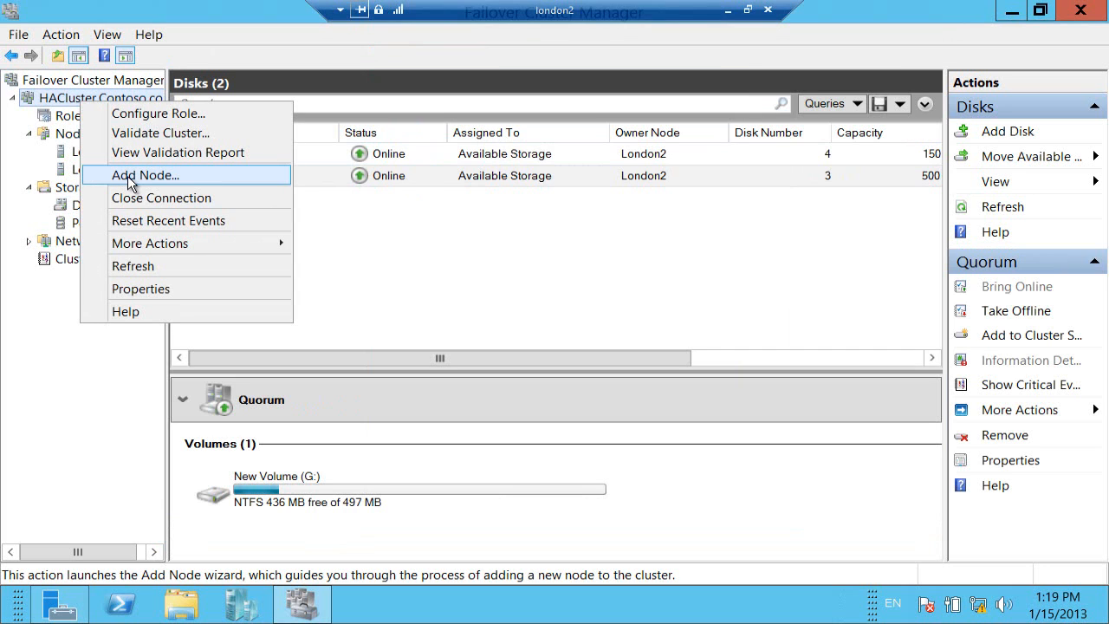
pyautogui.moveTo(222, 241)
pyautogui.click(341, 245)
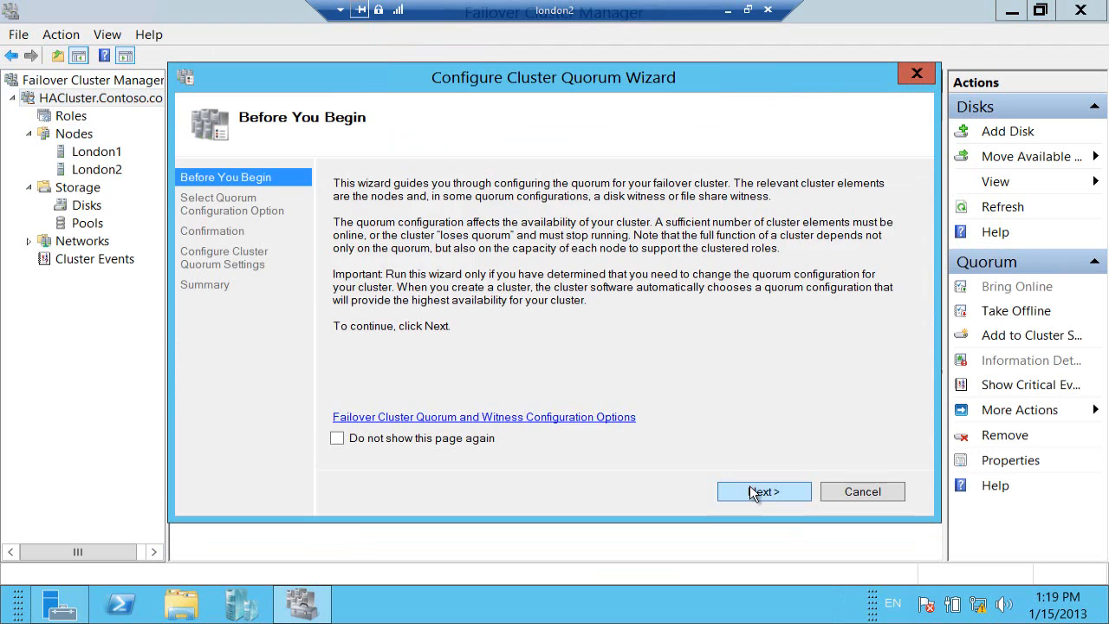
pyautogui.click(753, 493)
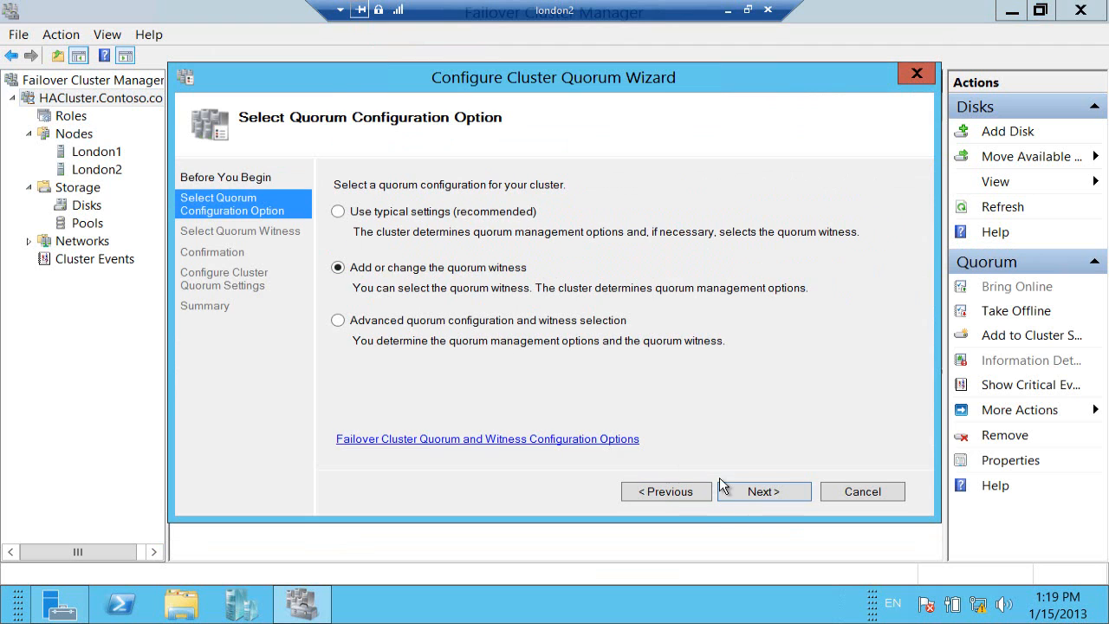
pyautogui.click(738, 490)
pyautogui.click(443, 286)
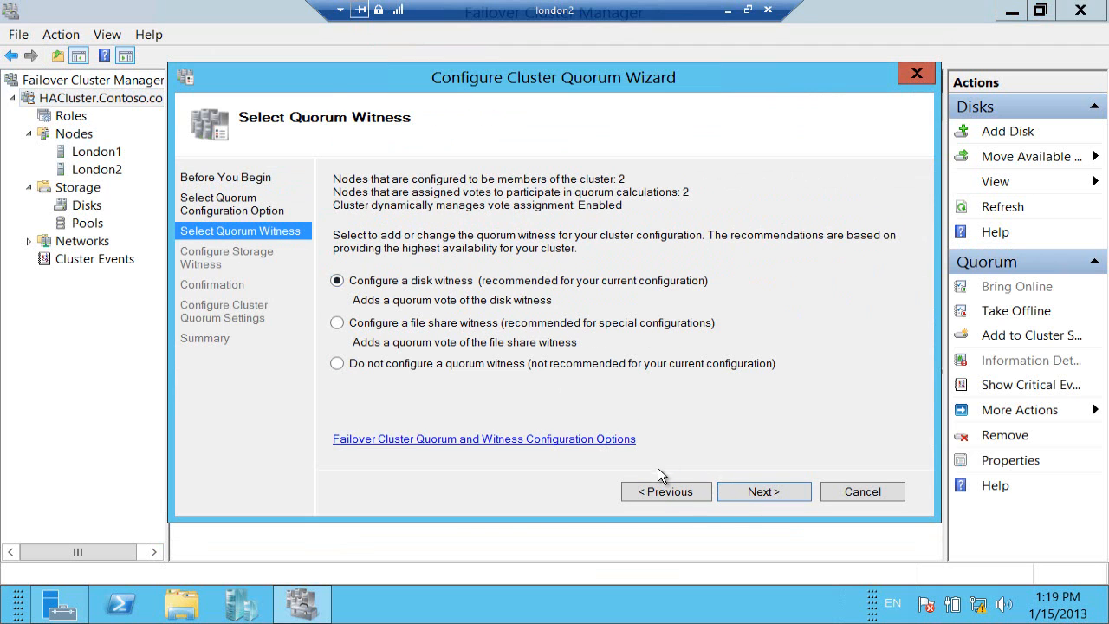
pyautogui.click(749, 493)
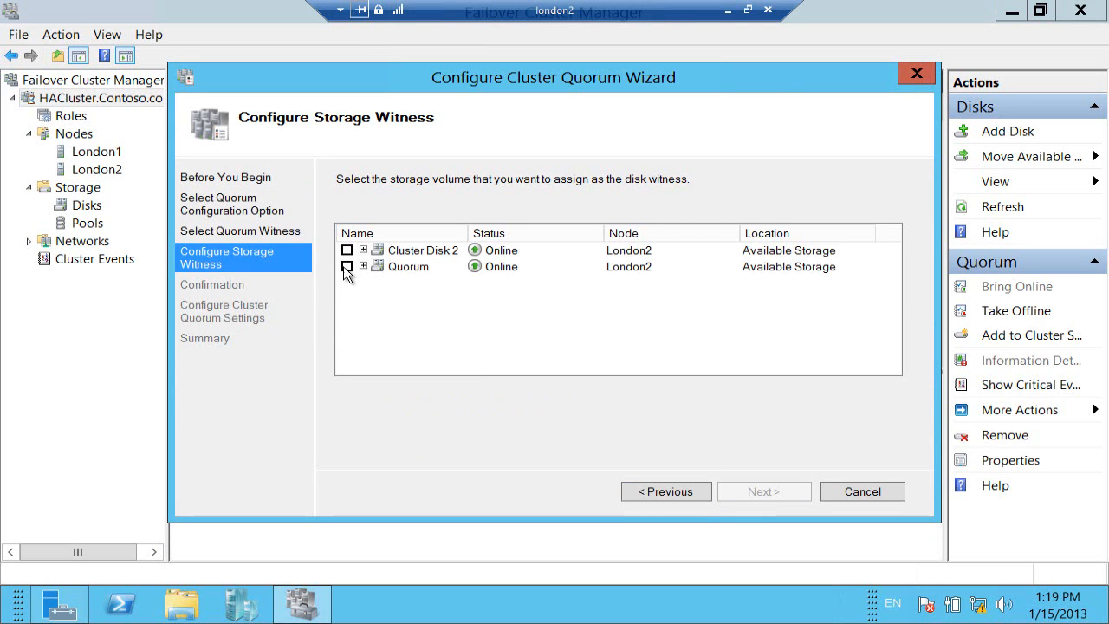
pyautogui.click(347, 266)
pyautogui.click(752, 493)
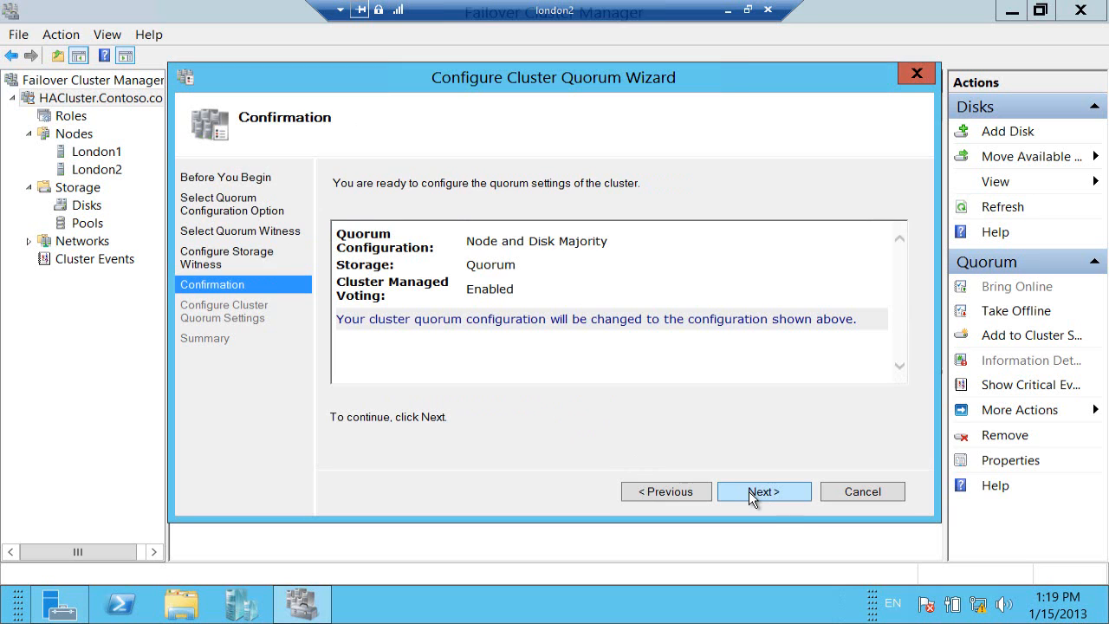
pyautogui.click(752, 493)
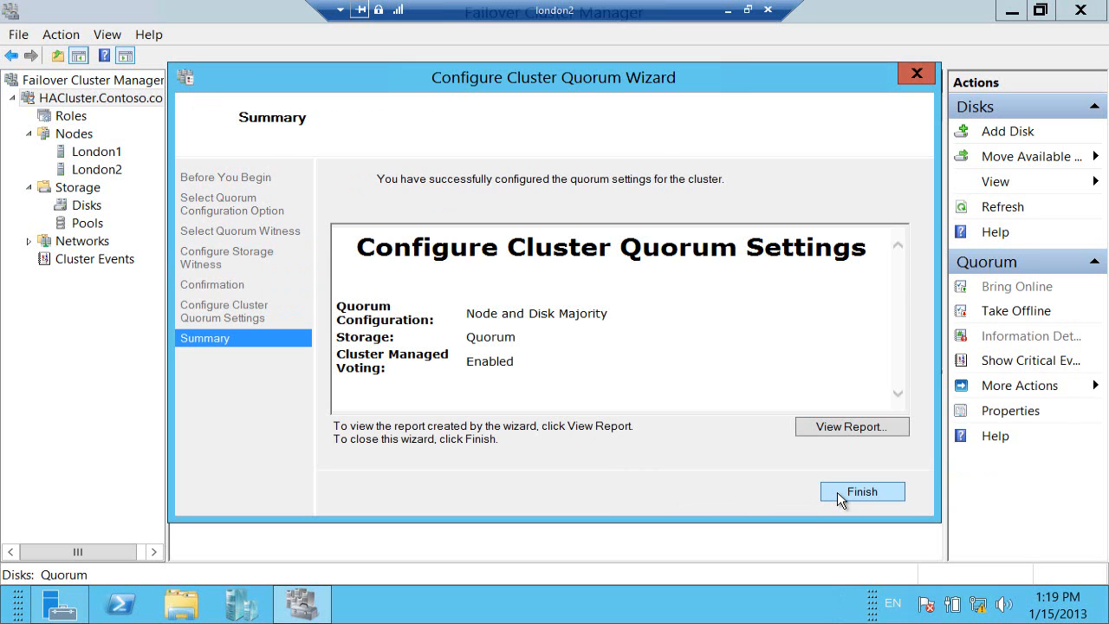
pyautogui.click(841, 496)
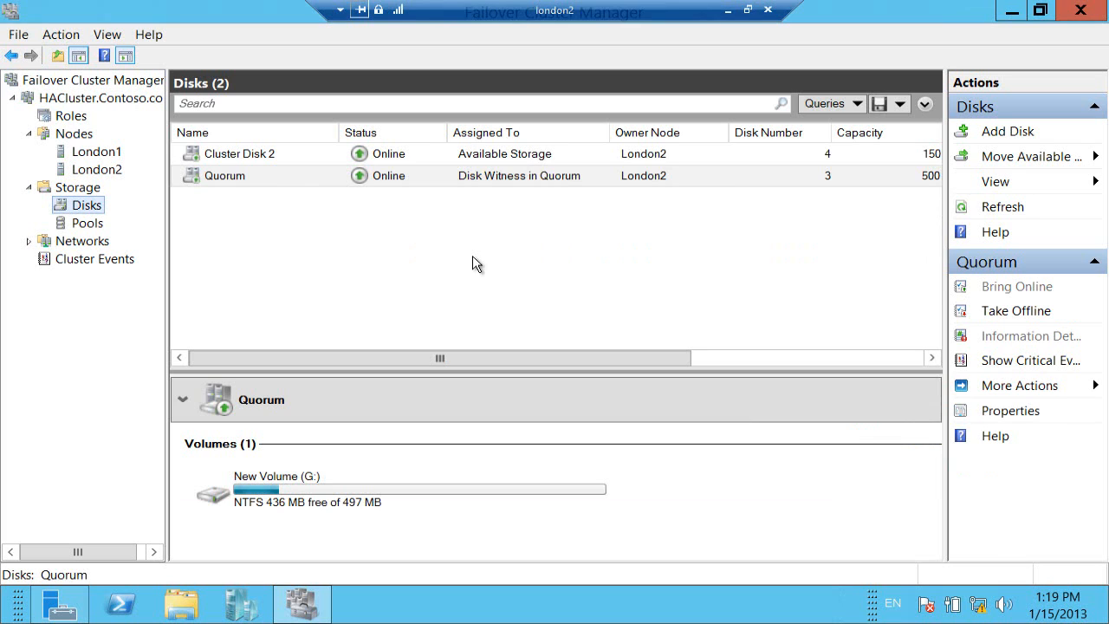
# Add Cluster Disk 2 to the Cluster Shared Volumes.
pyautogui.click(222, 159)
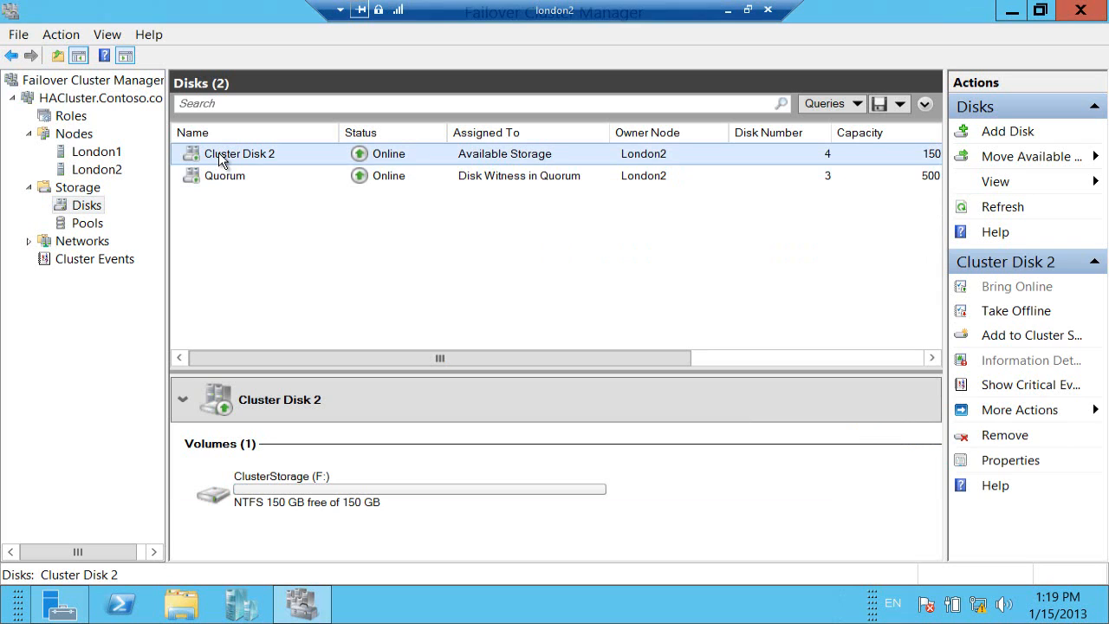
pyautogui.rightClick(222, 160)
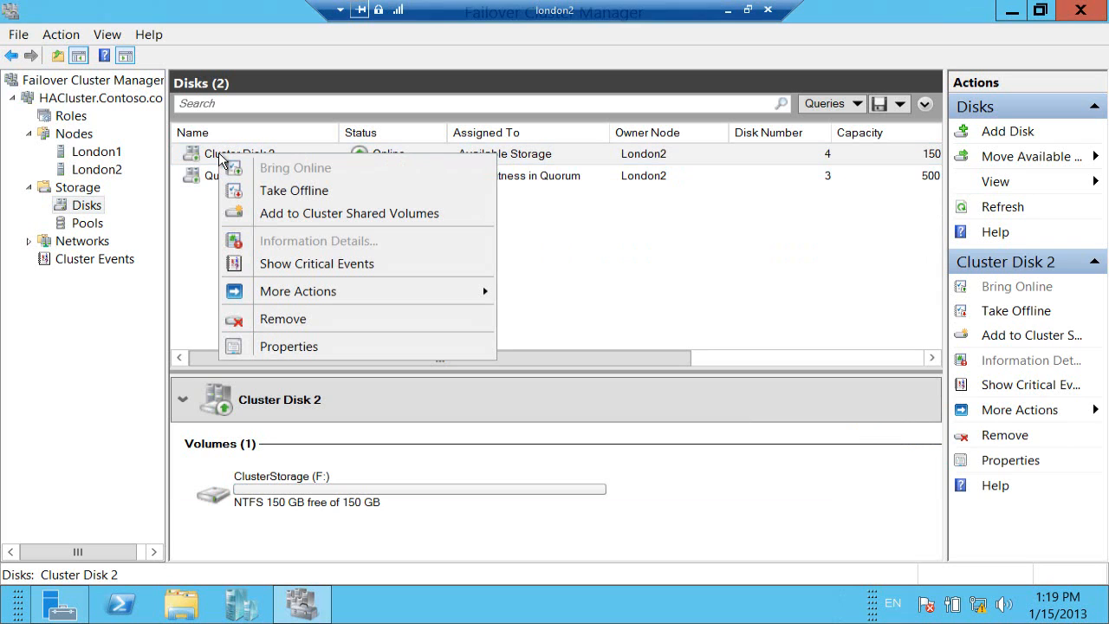
pyautogui.click(265, 215)
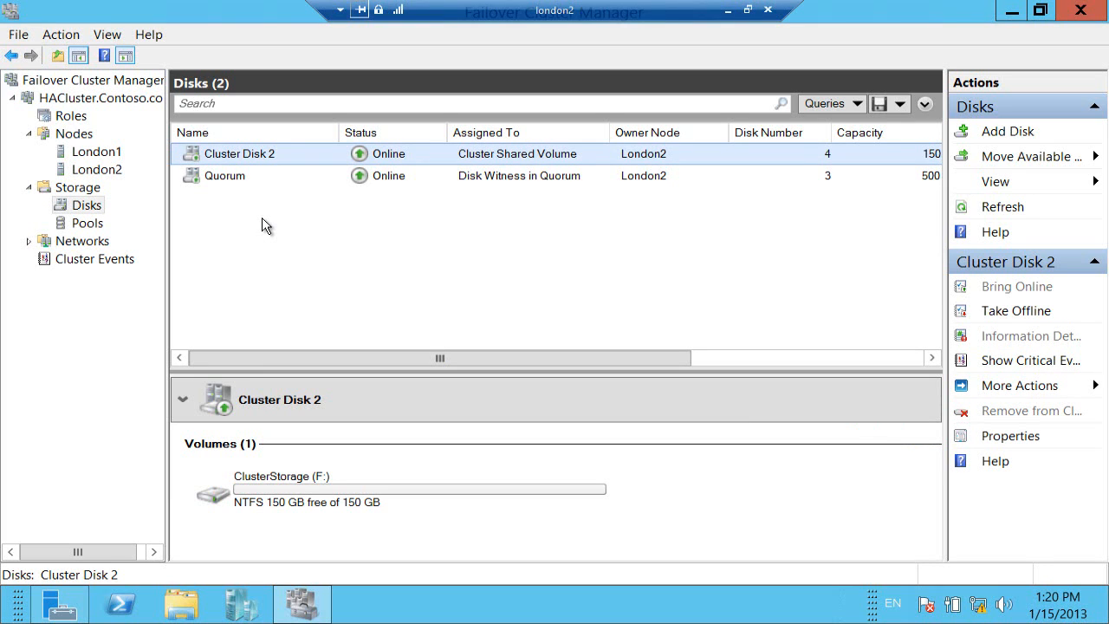
# Start configuring a File Server role for high availability, with the type Scale-Out File Server for application data.
pyautogui.click(75, 116)
pyautogui.rightClick(80, 122)
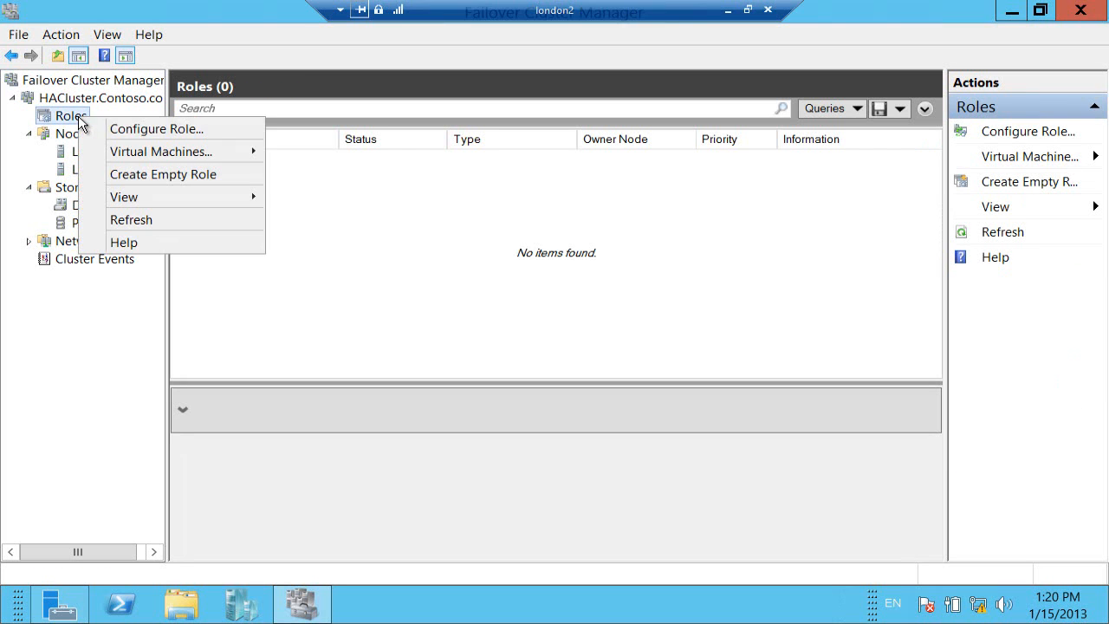
pyautogui.click(125, 130)
pyautogui.click(776, 491)
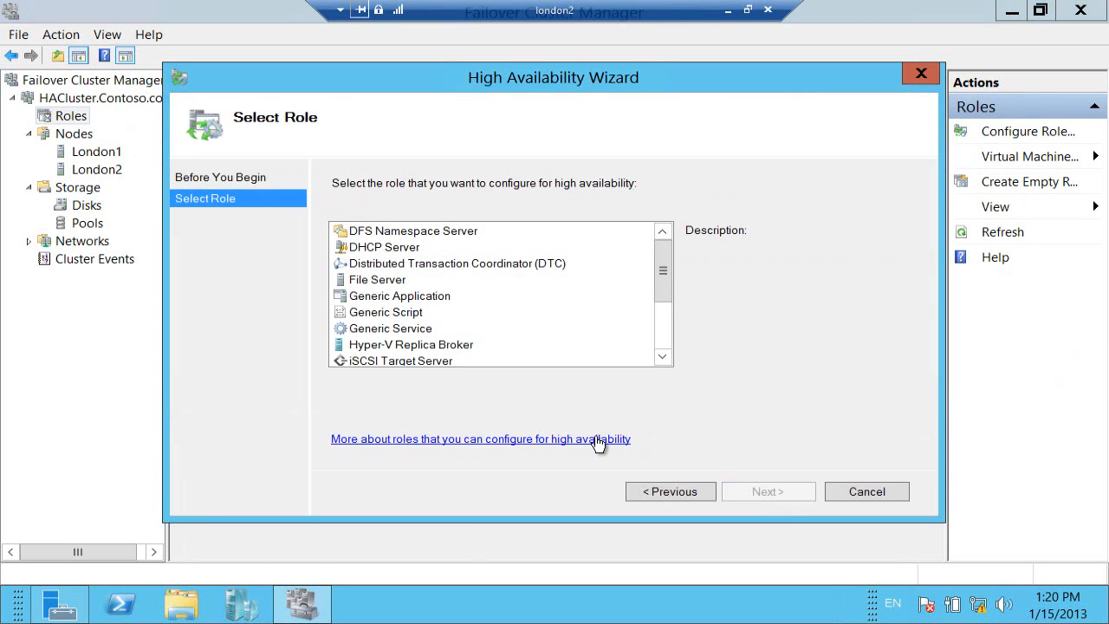
pyautogui.click(390, 279)
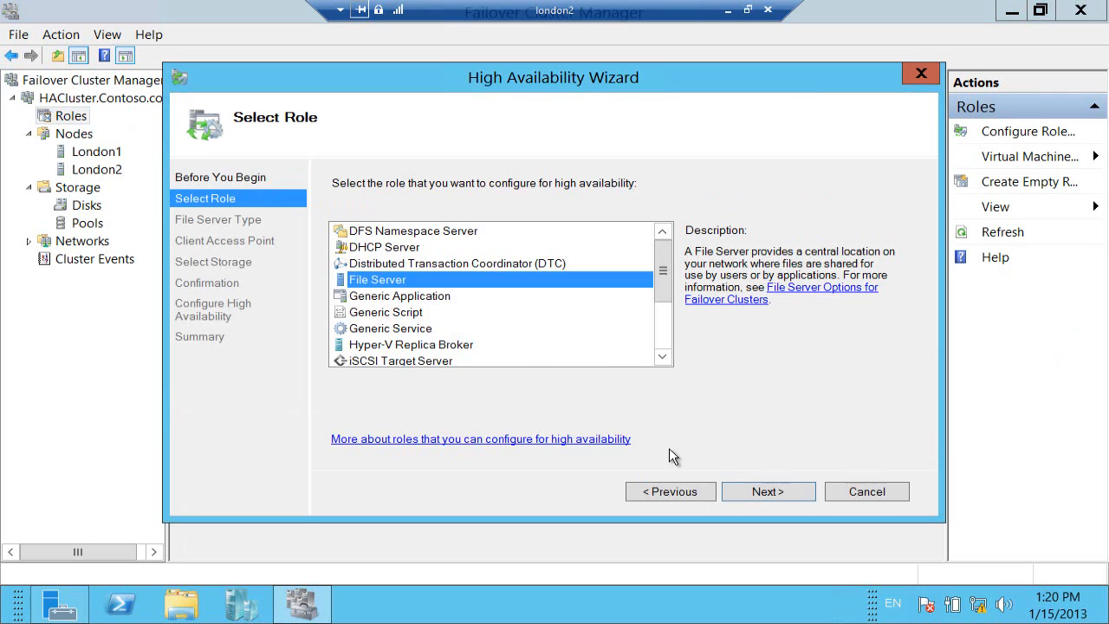
pyautogui.click(752, 487)
pyautogui.click(438, 310)
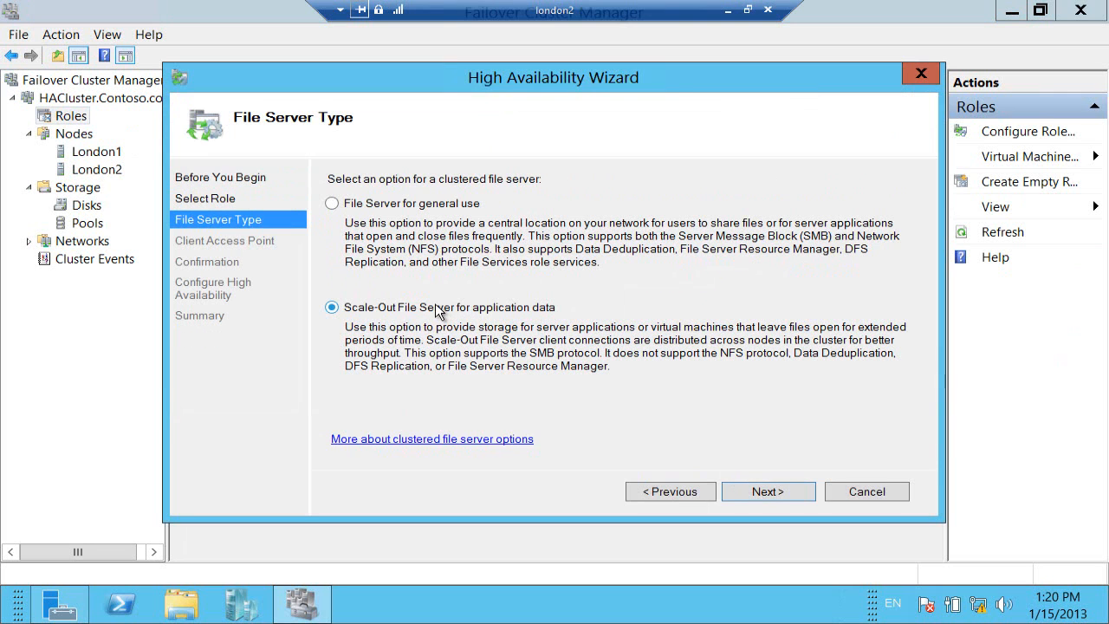
pyautogui.click(750, 490)
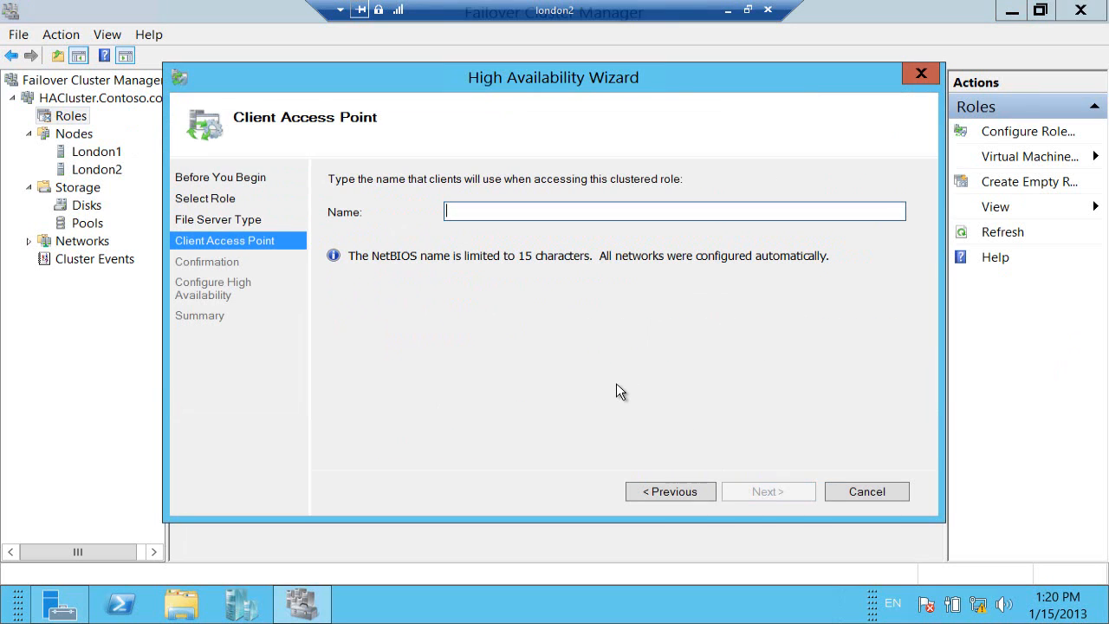
# Name the client access point HAFileServer and complete the file server role configuration.
pyautogui.write('HA')
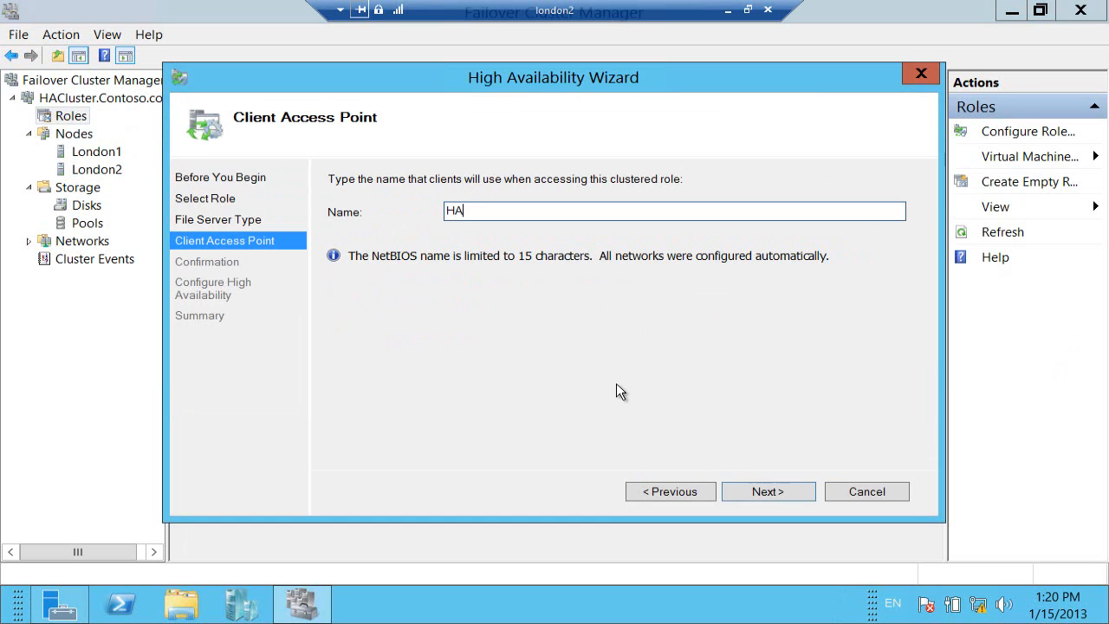
pyautogui.write('FileServer')
pyautogui.click(758, 489)
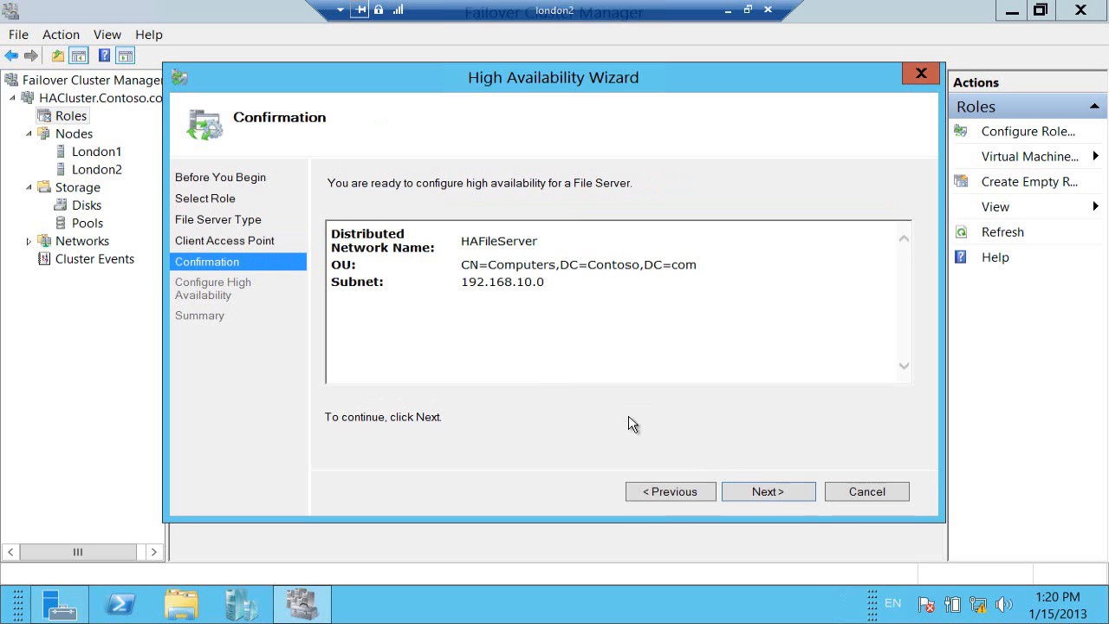
pyautogui.click(759, 491)
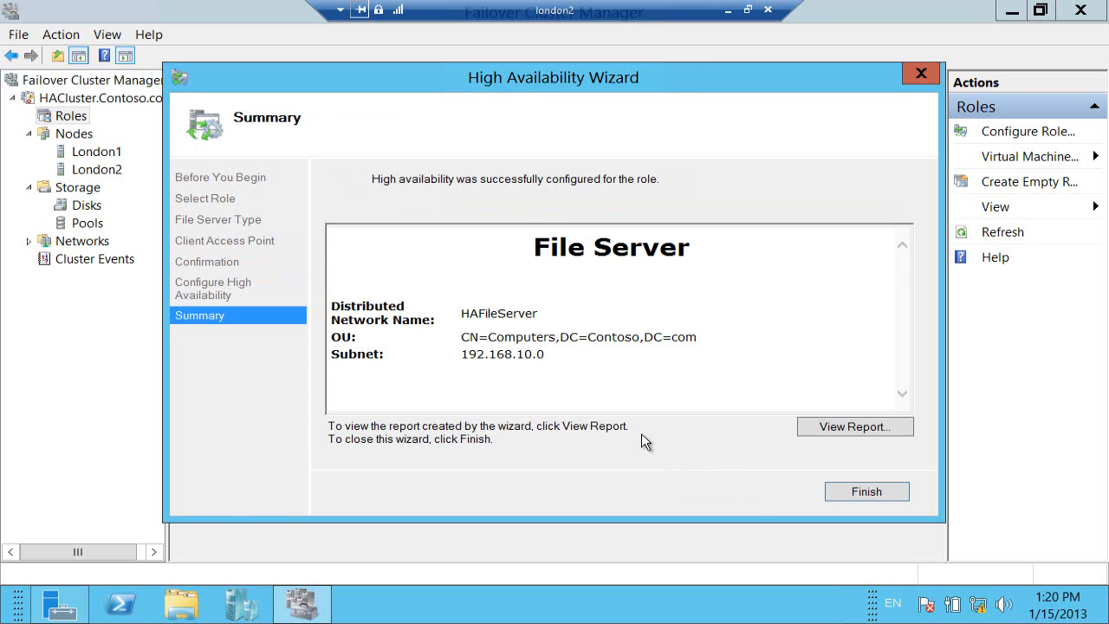
pyautogui.click(848, 490)
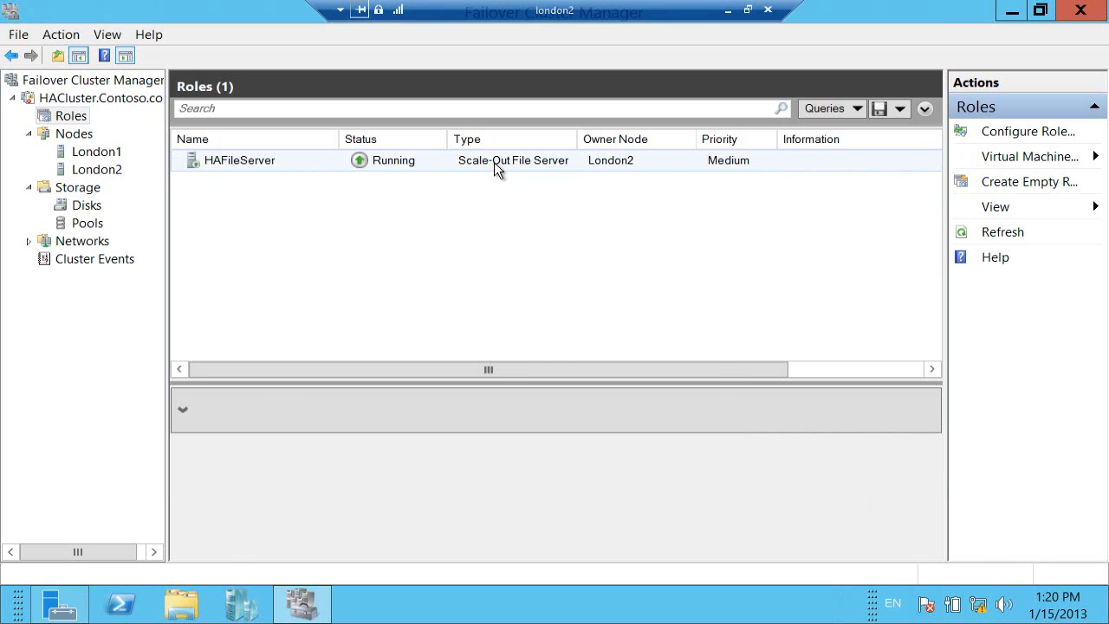
# Try to add a file share to the HAFileServer role.
pyautogui.rightClick(494, 162)
pyautogui.click(524, 227)
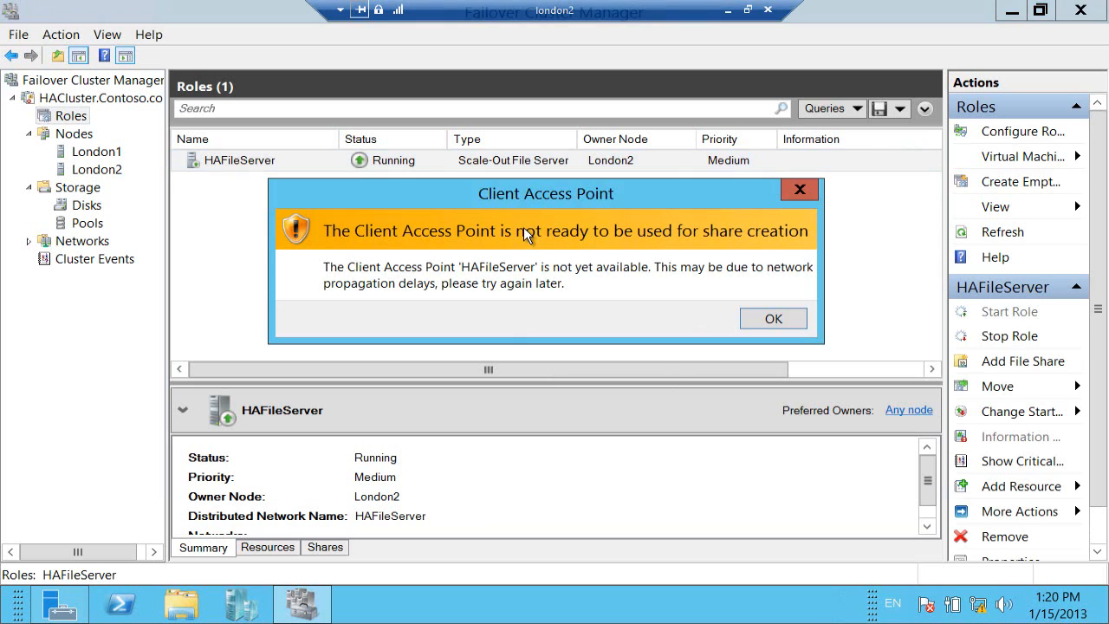
pyautogui.click(756, 321)
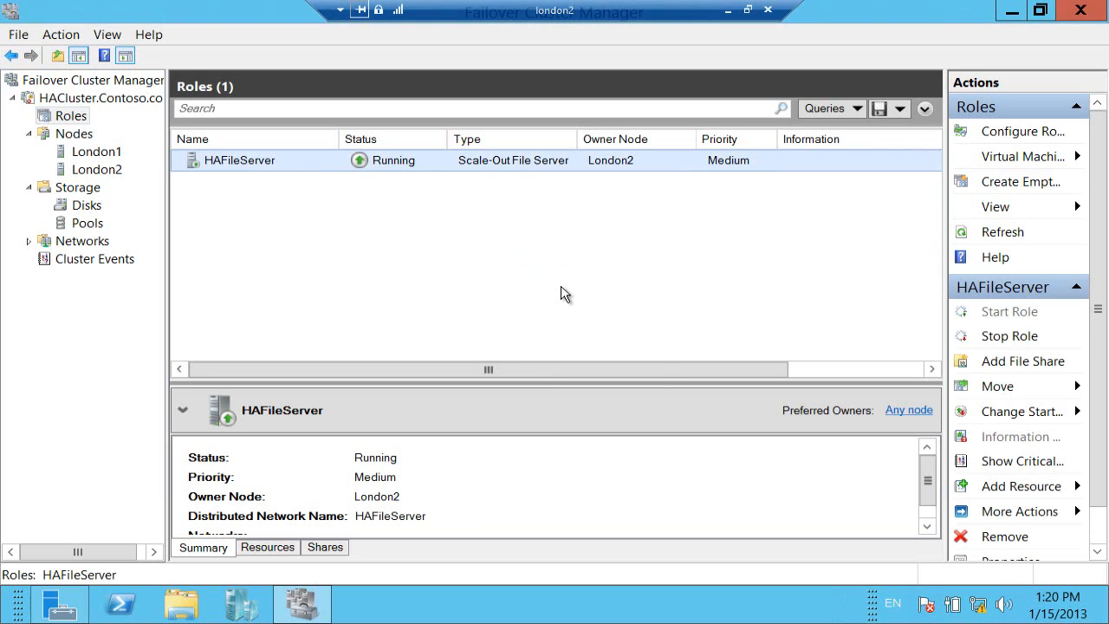
# Switch to the london-sql remote session and start the Executive User load with the Sales for All Products query.
pyautogui.click(727, 10)
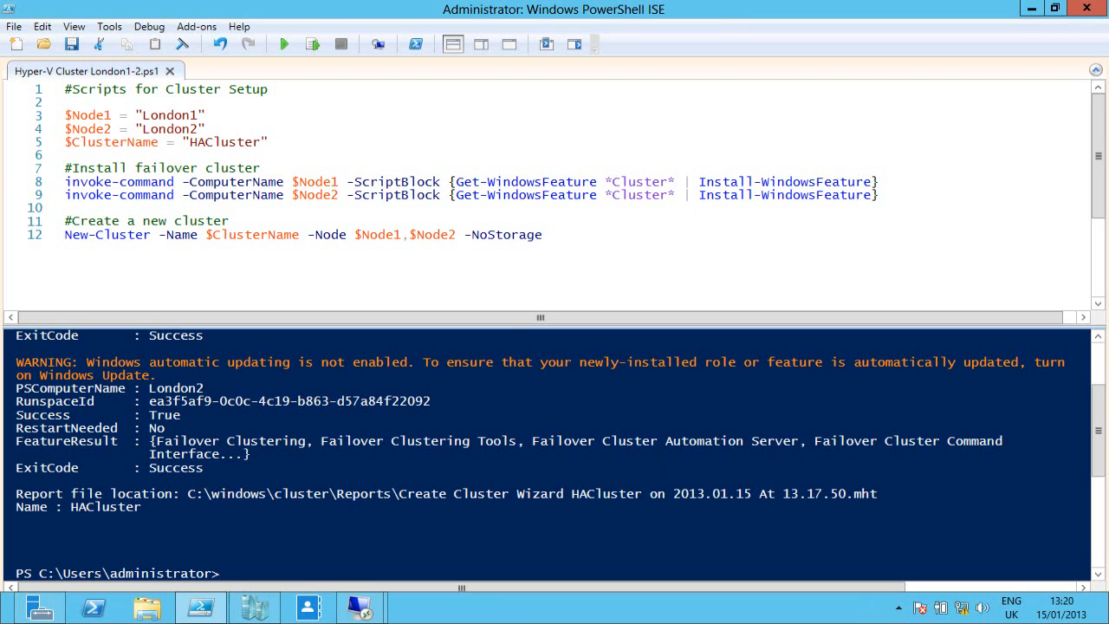
pyautogui.moveTo(354, 616)
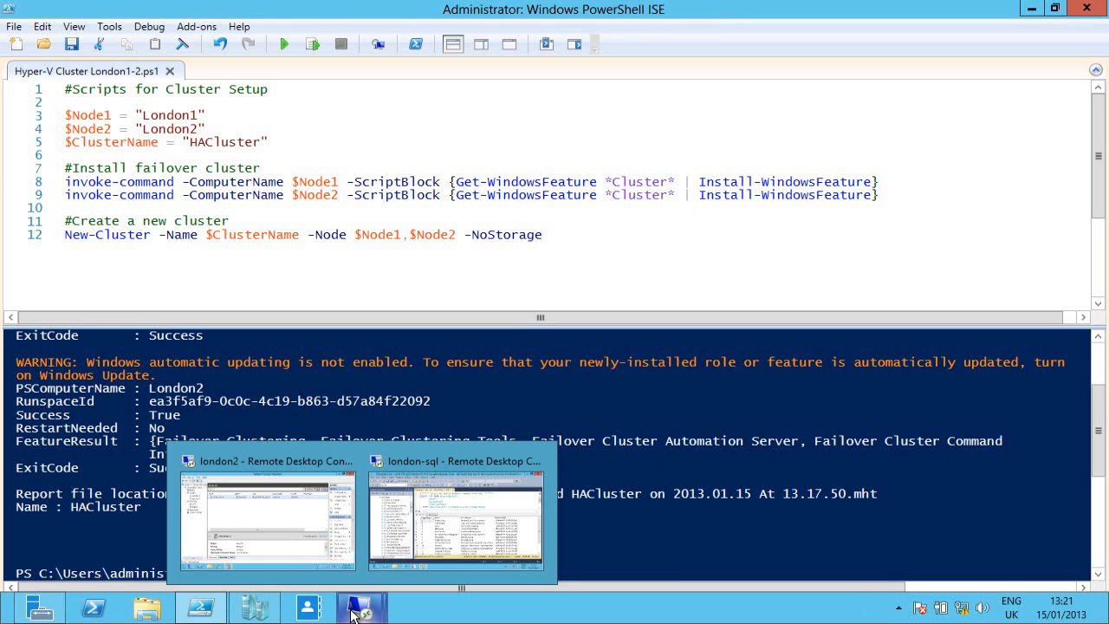
pyautogui.click(376, 534)
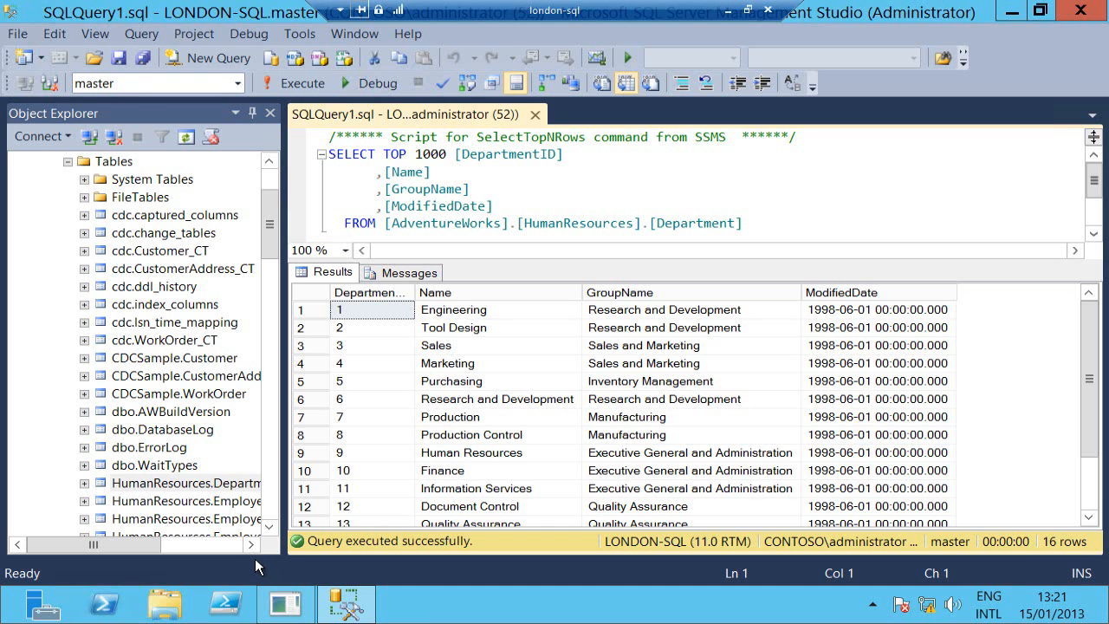
pyautogui.click(284, 604)
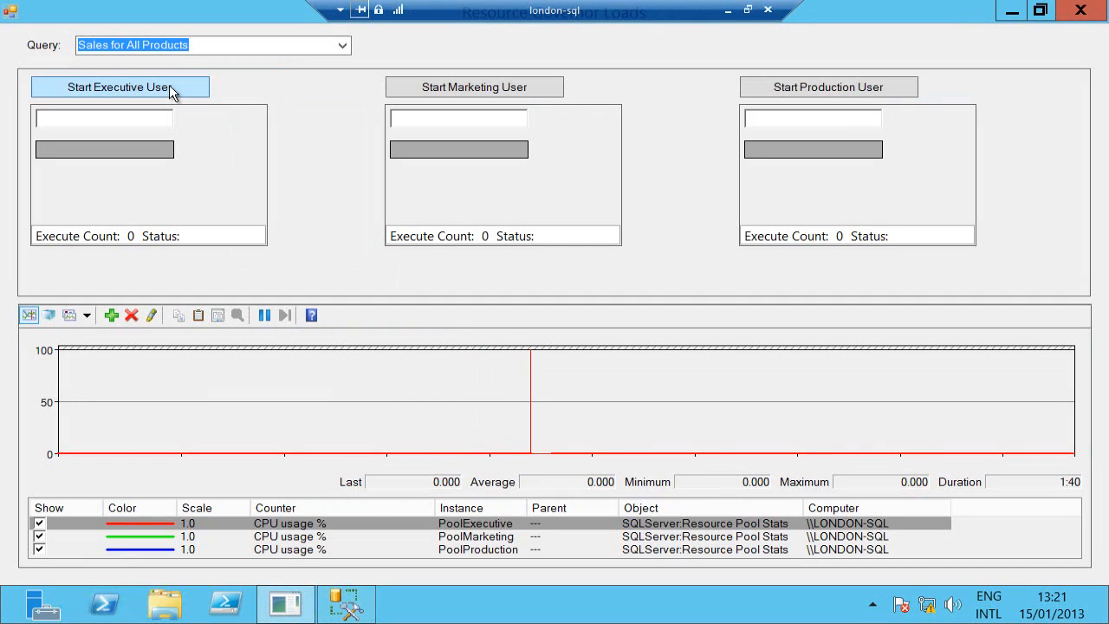
pyautogui.click(171, 88)
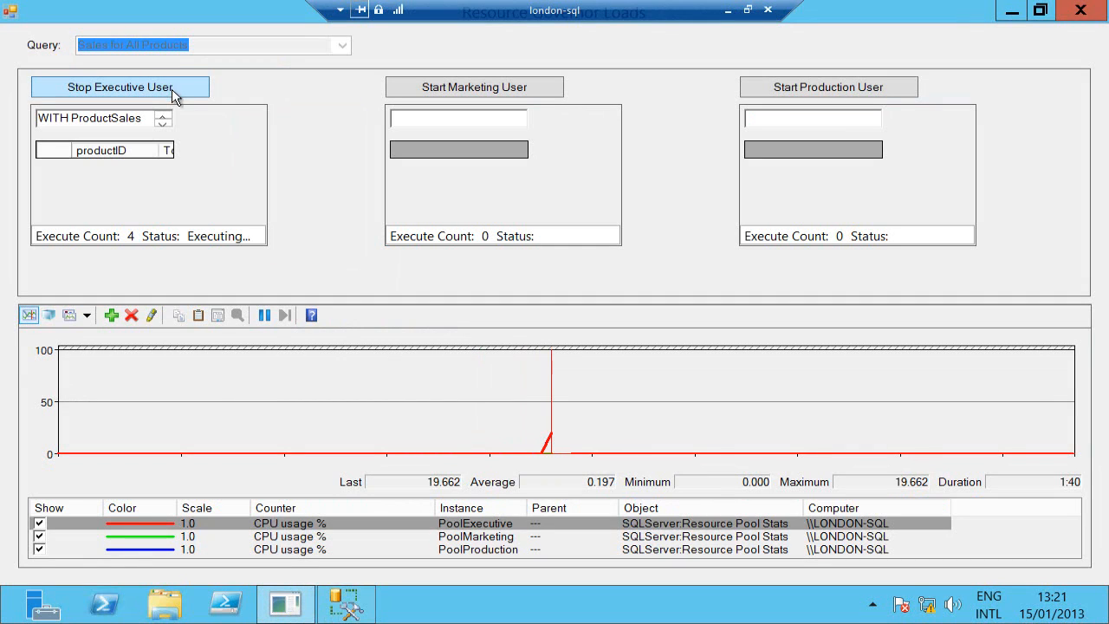
pyautogui.click(726, 12)
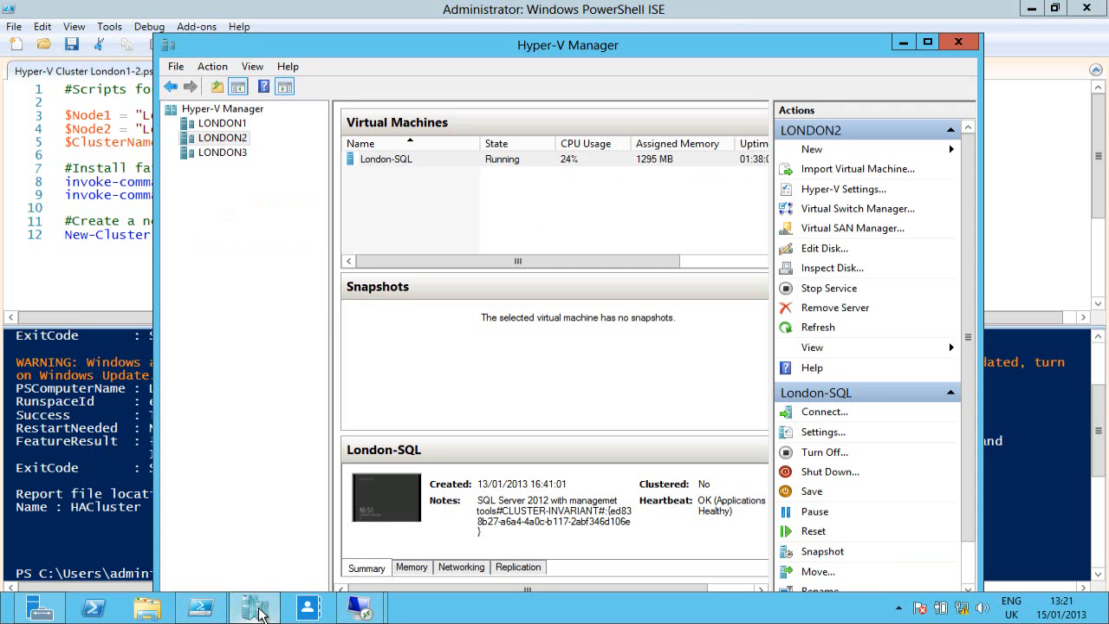
# In Hyper-V Manager, examine the hard drive in the settings of the London-SQL virtual machine on LONDON2.
pyautogui.click(369, 165)
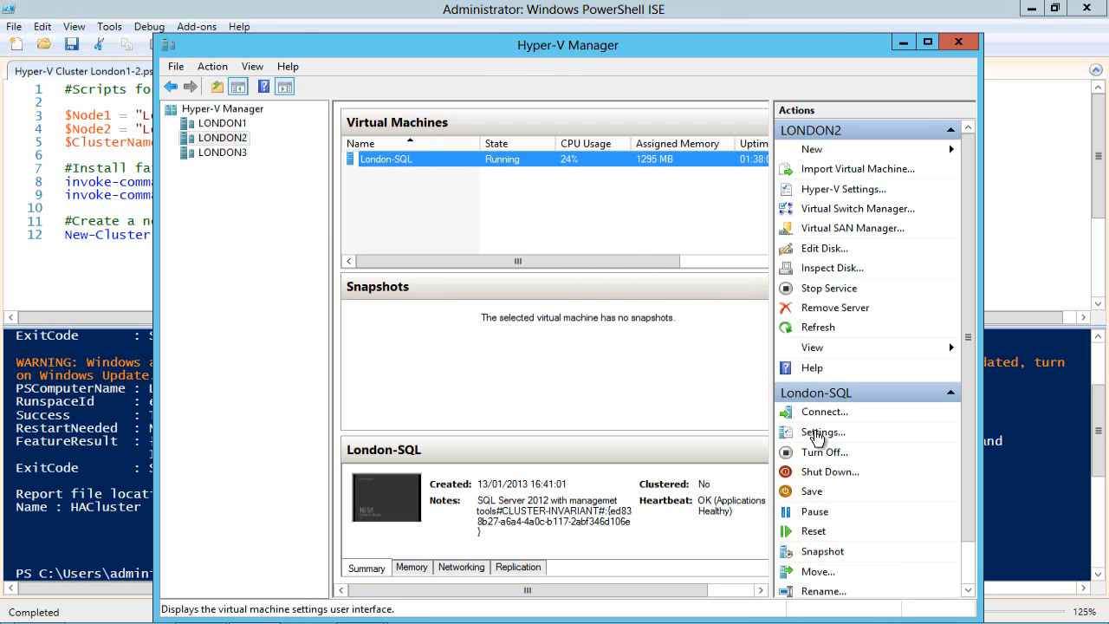
pyautogui.click(817, 438)
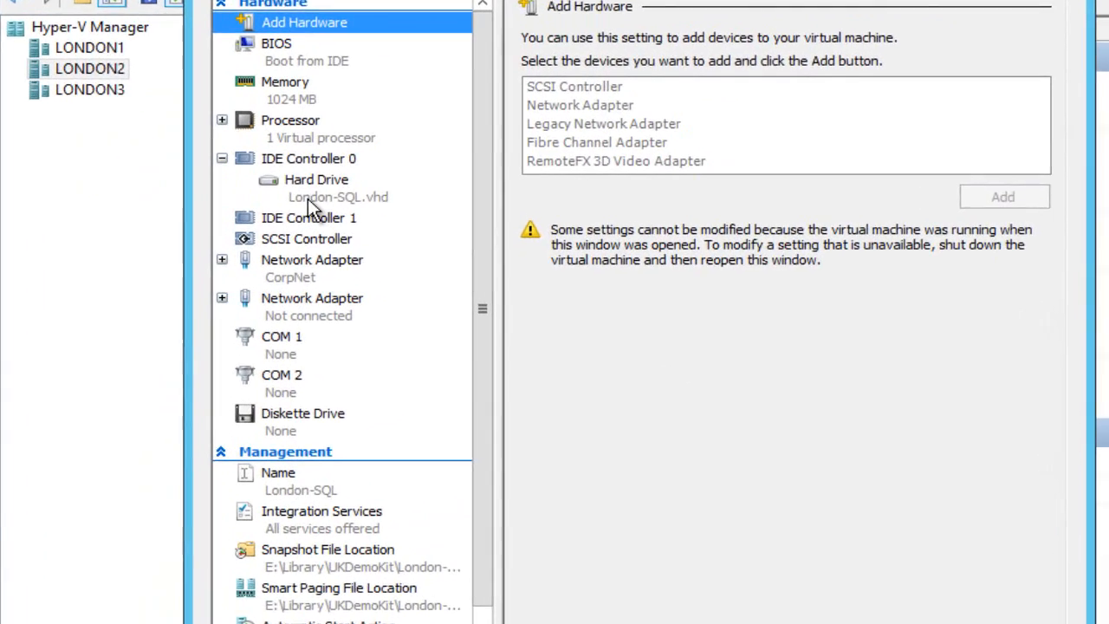
pyautogui.click(376, 232)
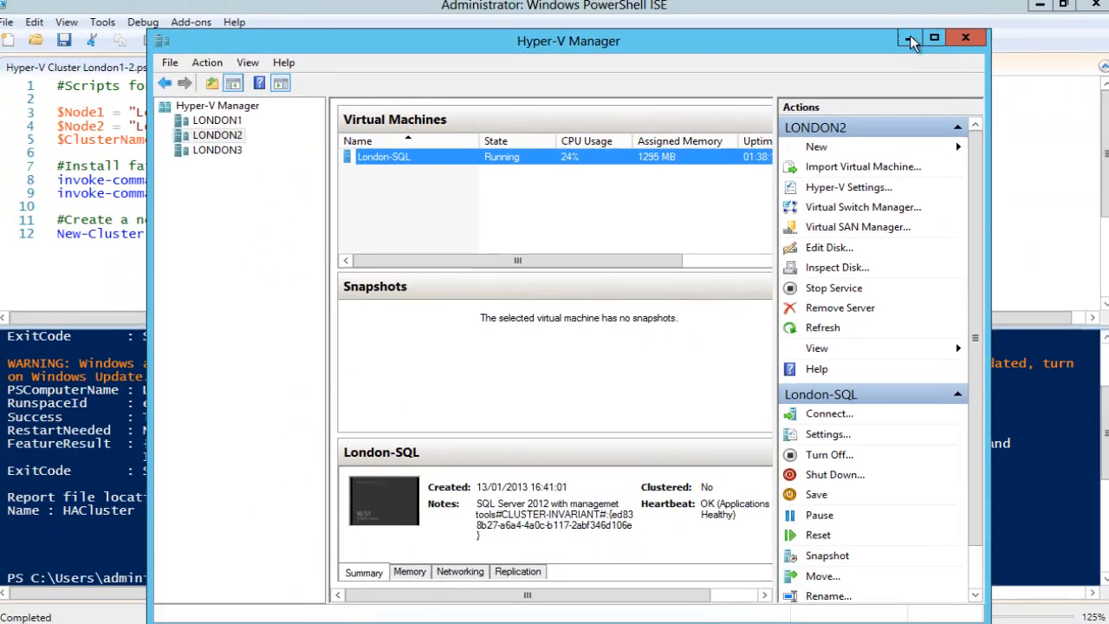
pyautogui.click(910, 40)
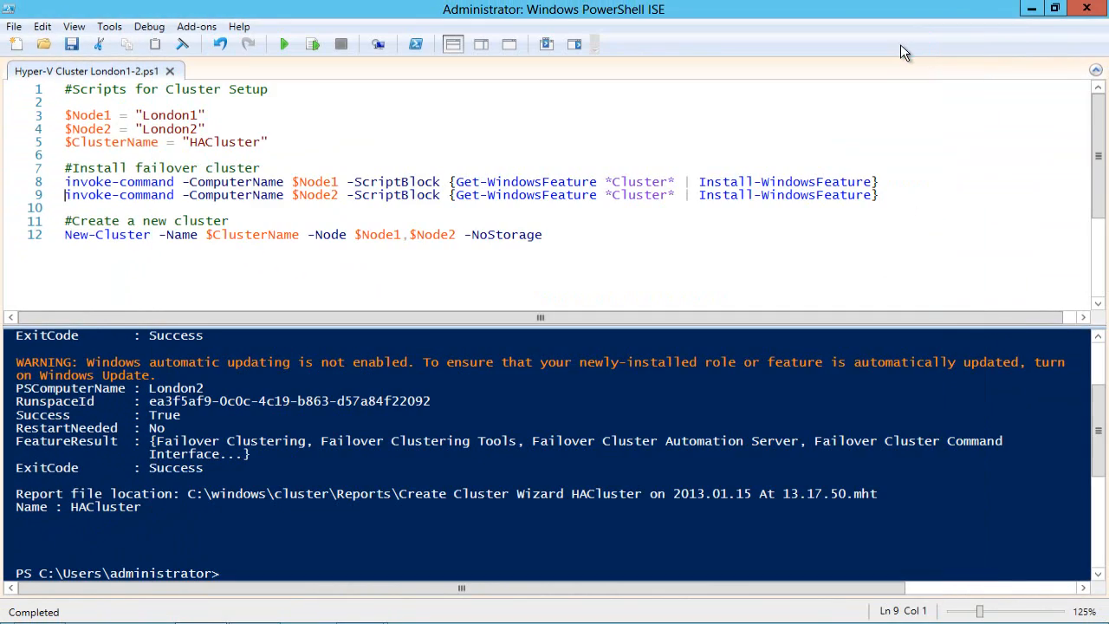
# Return to the london2 session and start a new file share on HAFileServer with the SMB Share - Applications profile.
pyautogui.hotkey('alt', 'Tab')
pyautogui.press('Tab')
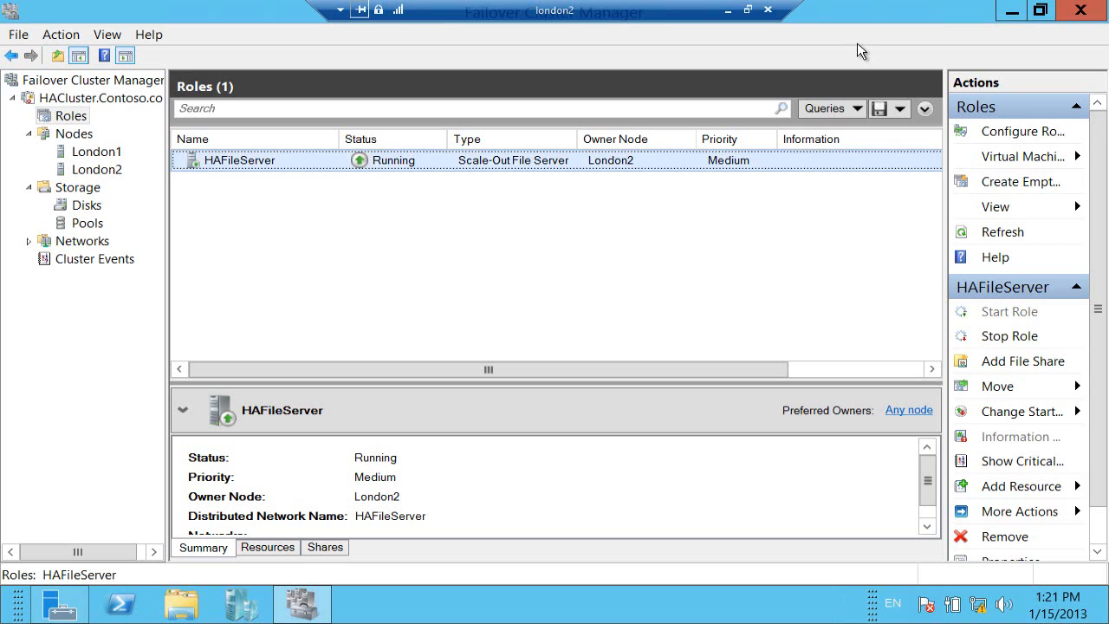
pyautogui.rightClick(790, 168)
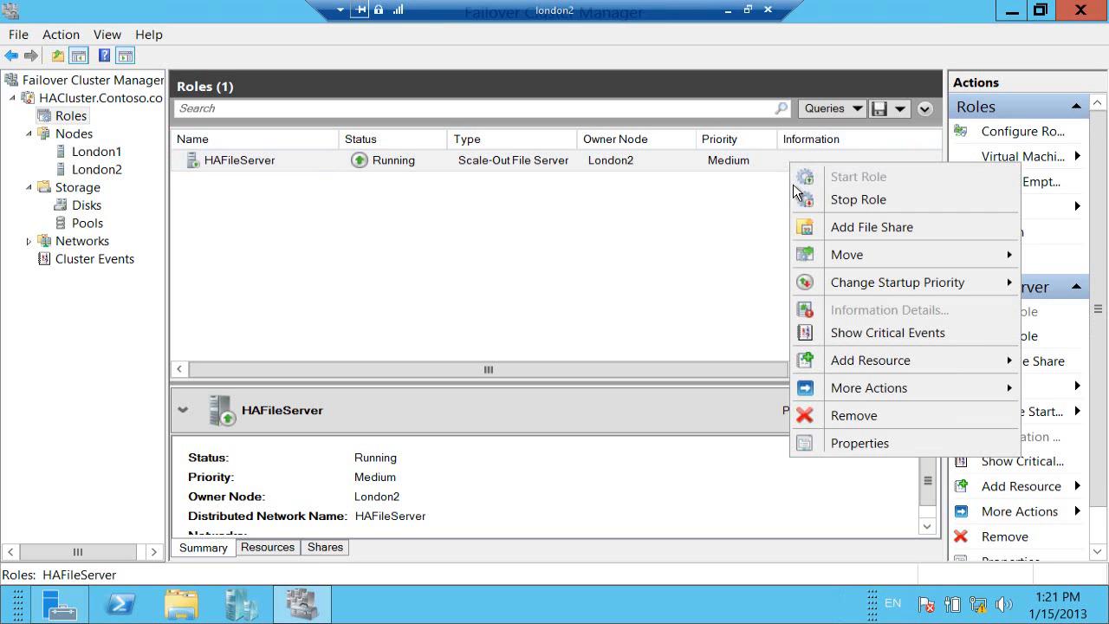
pyautogui.click(832, 226)
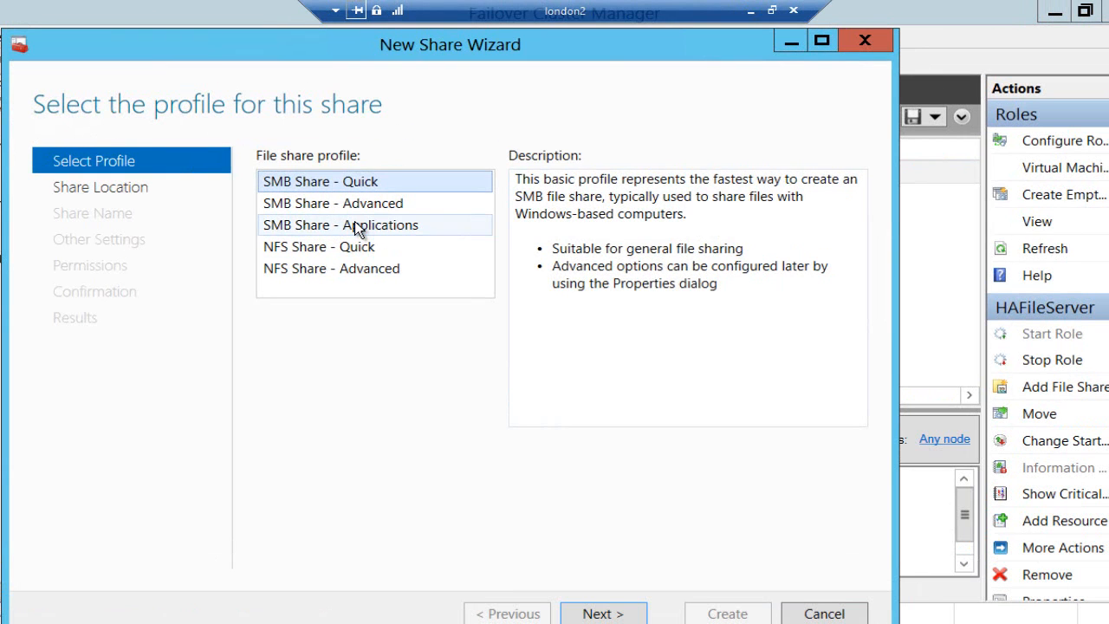
pyautogui.click(357, 228)
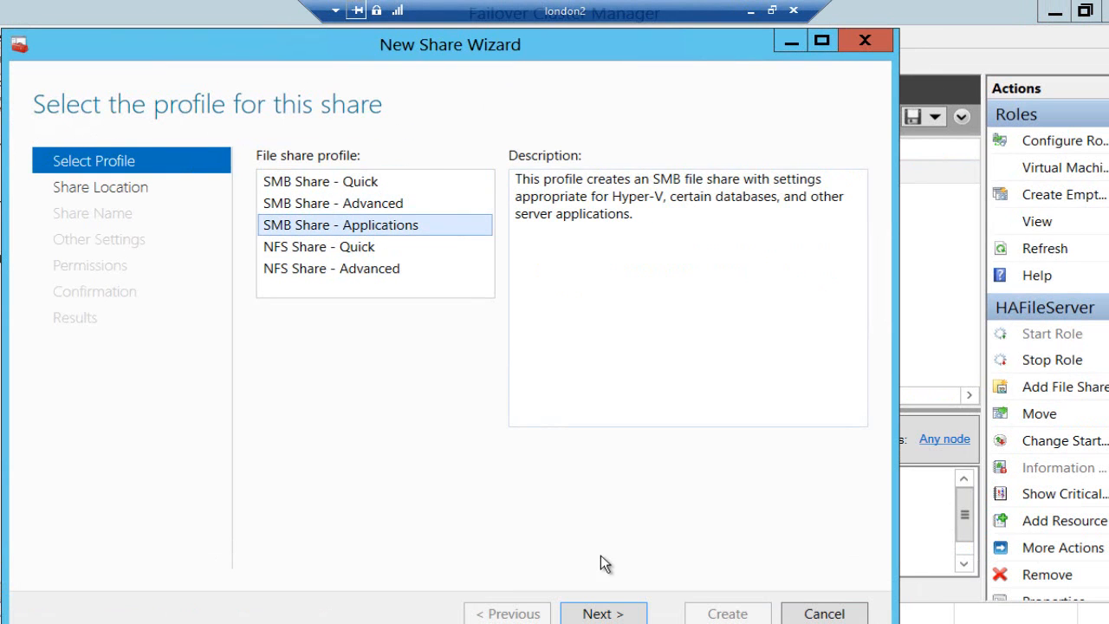
pyautogui.click(605, 614)
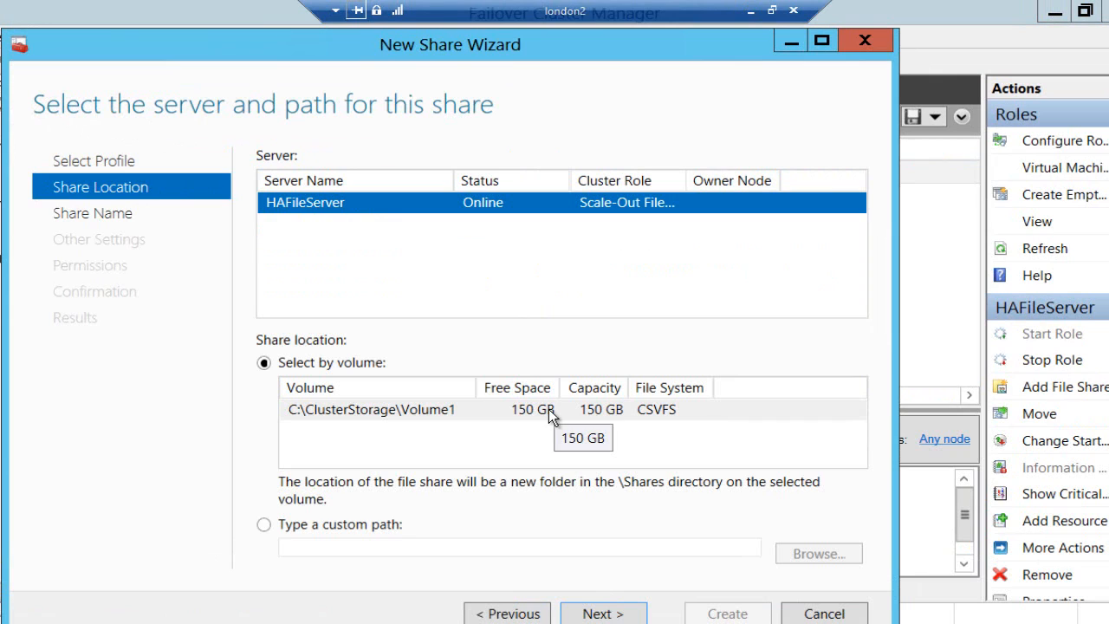
# Place the share on C:\ClusterStorage\Volume1, name it Library, and accept the default share settings with continuous availability.
pyautogui.click(604, 614)
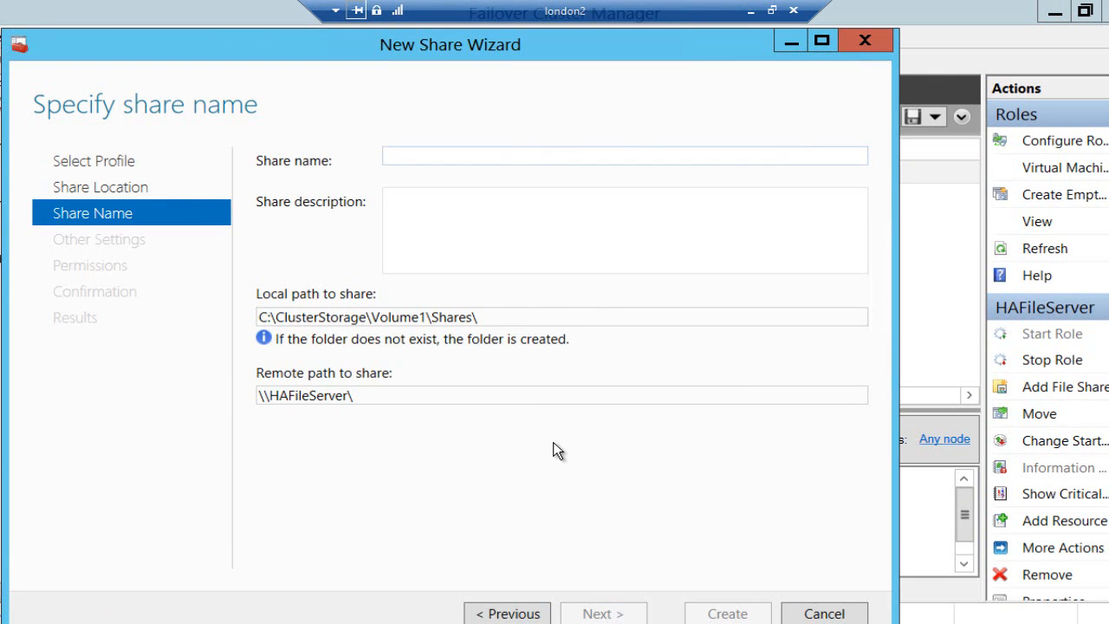
pyautogui.write('Library')
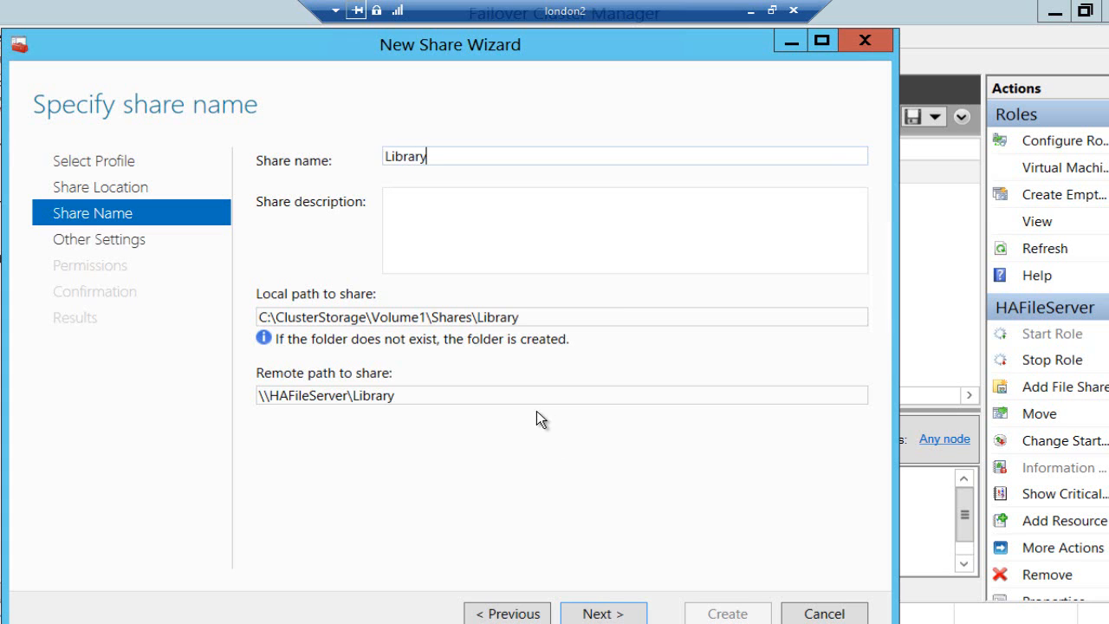
pyautogui.click(597, 612)
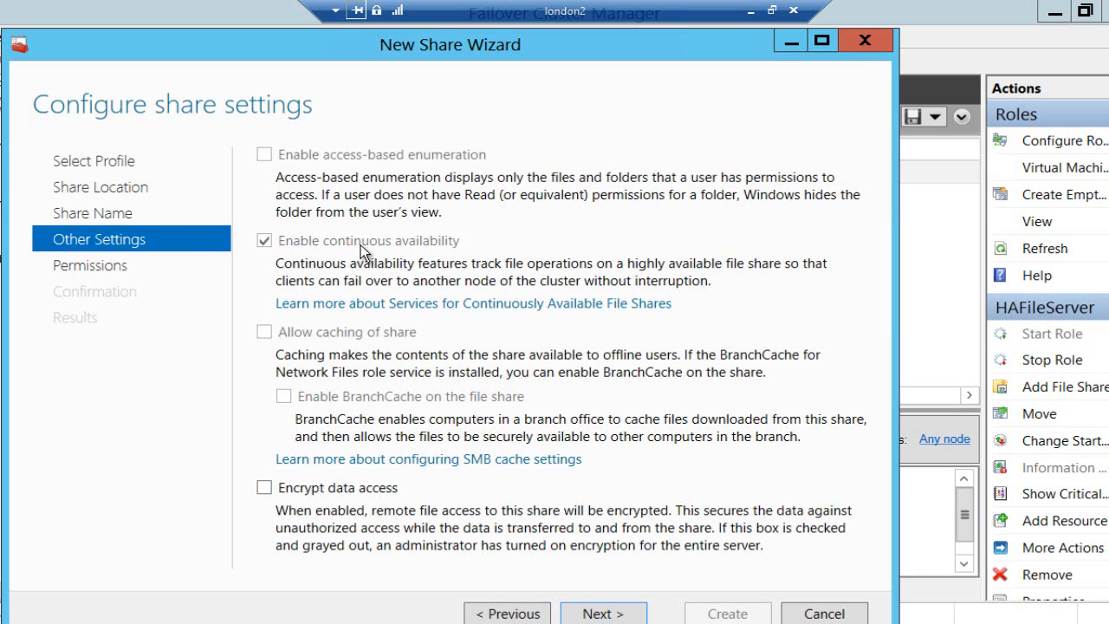
pyautogui.click(601, 613)
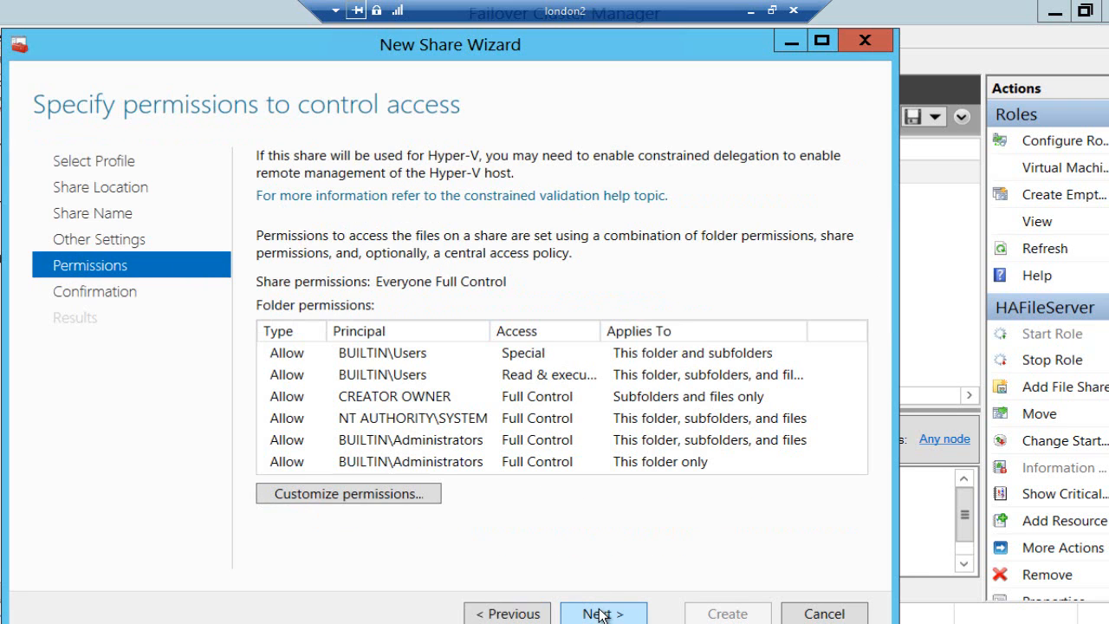
# Customize the Library share's folder permissions by adding an entry that allows the Hyper-V-Servers group full control.
pyautogui.click(379, 495)
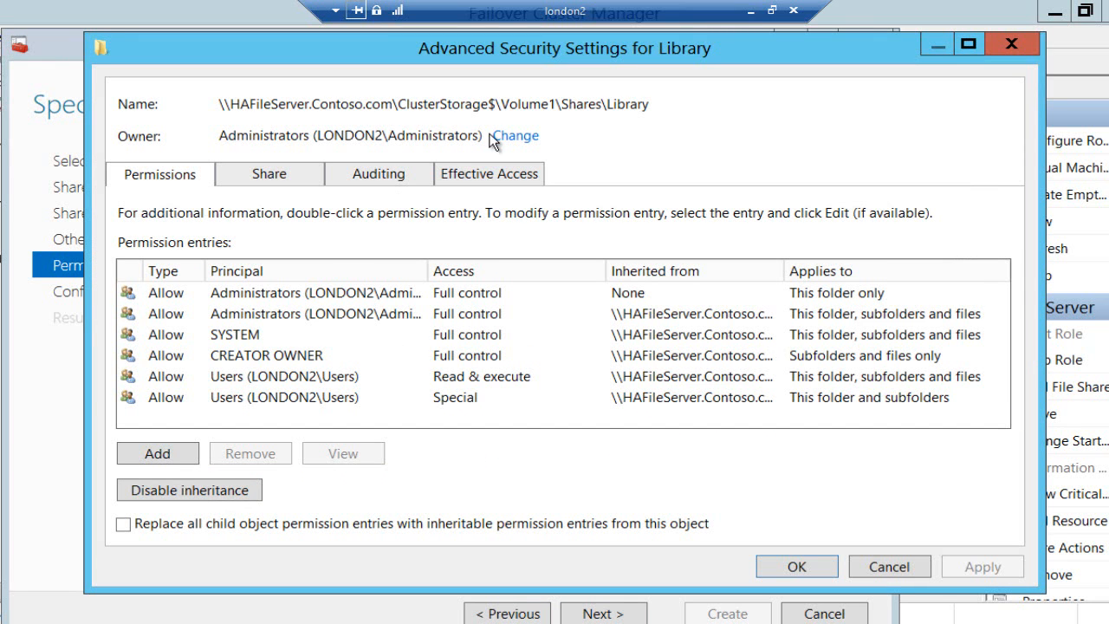
pyautogui.click(176, 457)
pyautogui.click(206, 75)
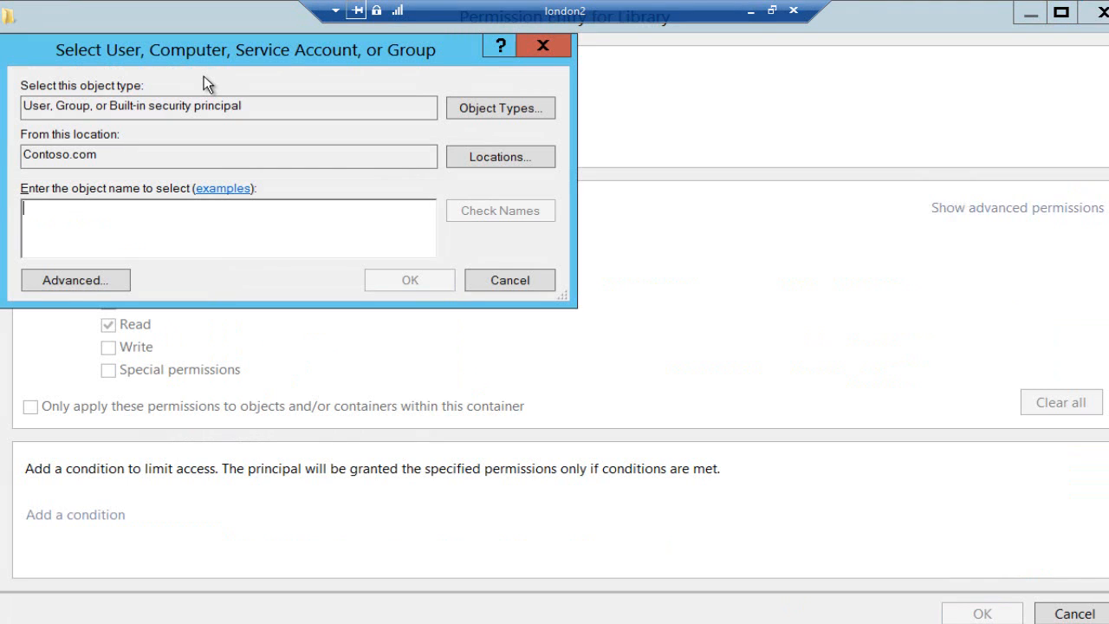
pyautogui.write('hyper')
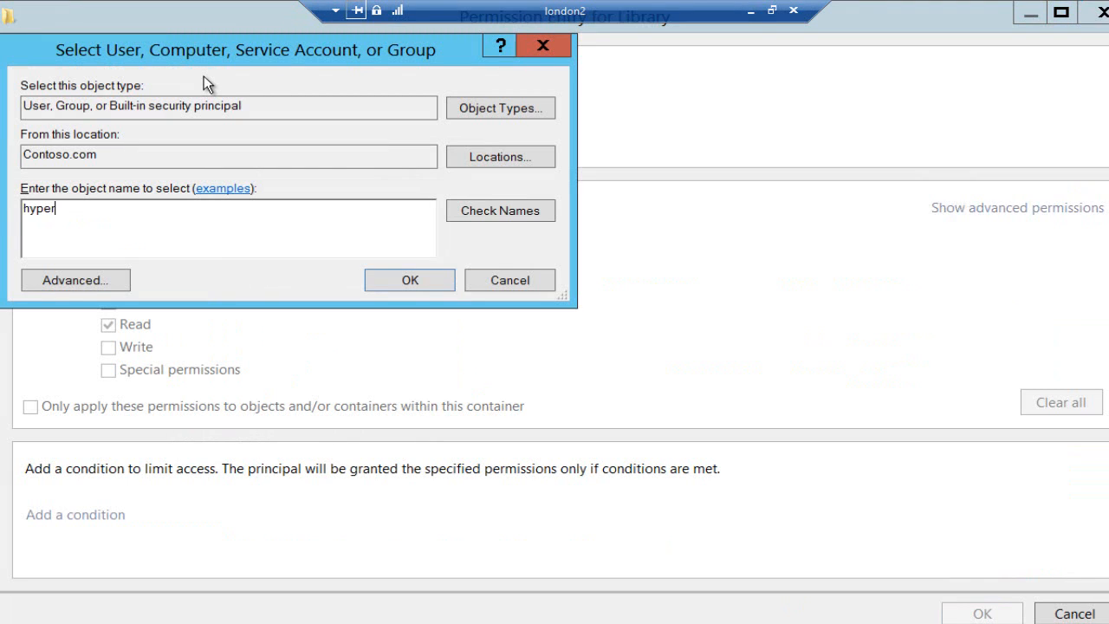
pyautogui.click(459, 210)
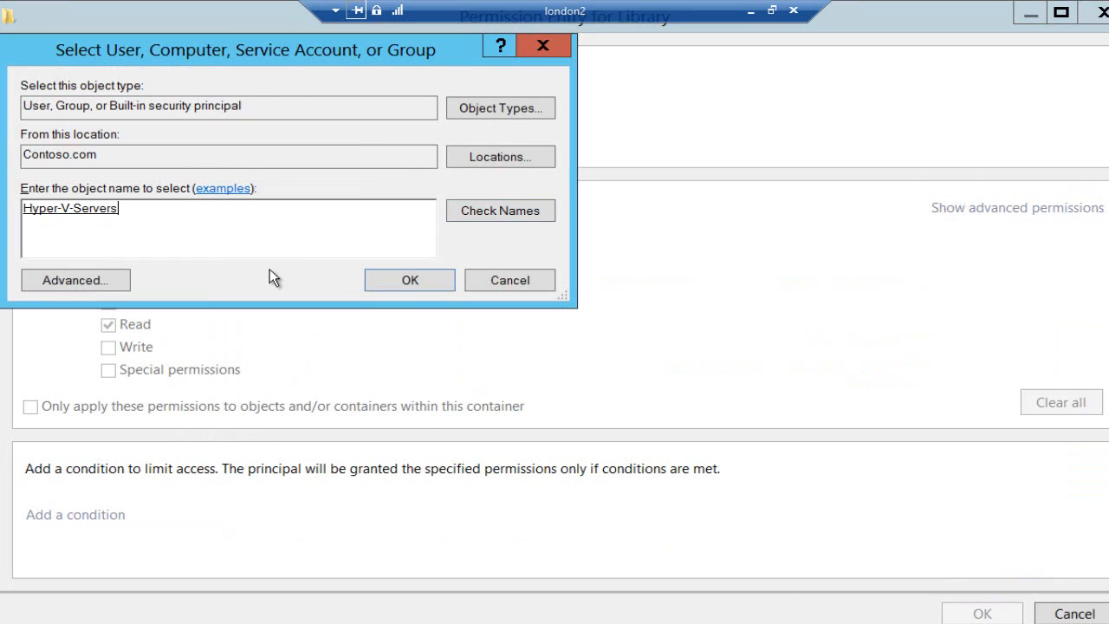
pyautogui.click(384, 280)
pyautogui.click(114, 233)
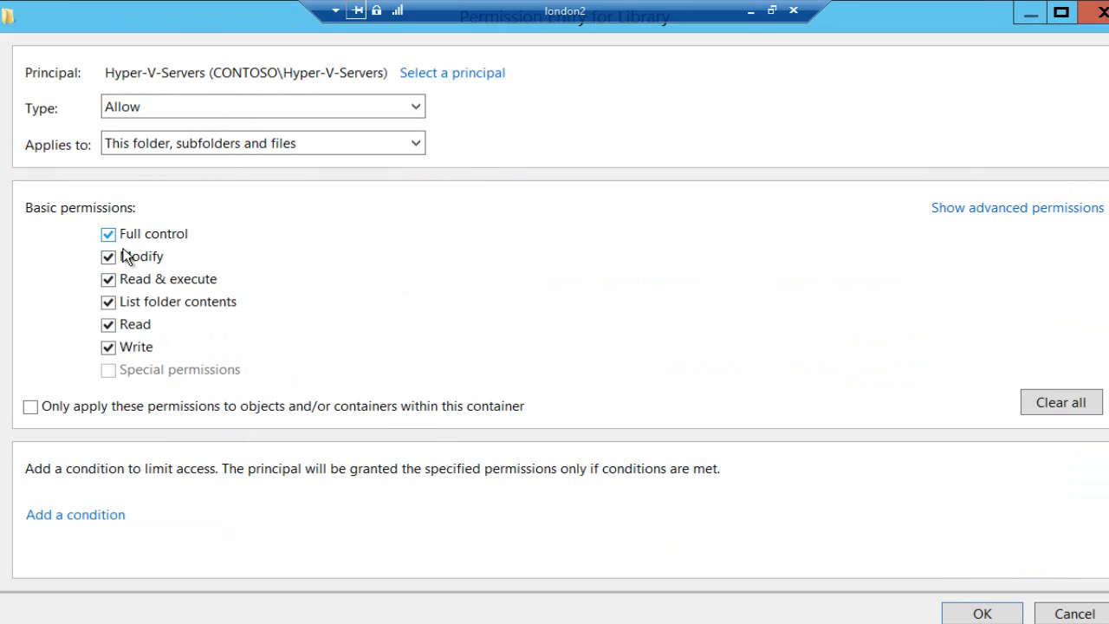
pyautogui.click(979, 614)
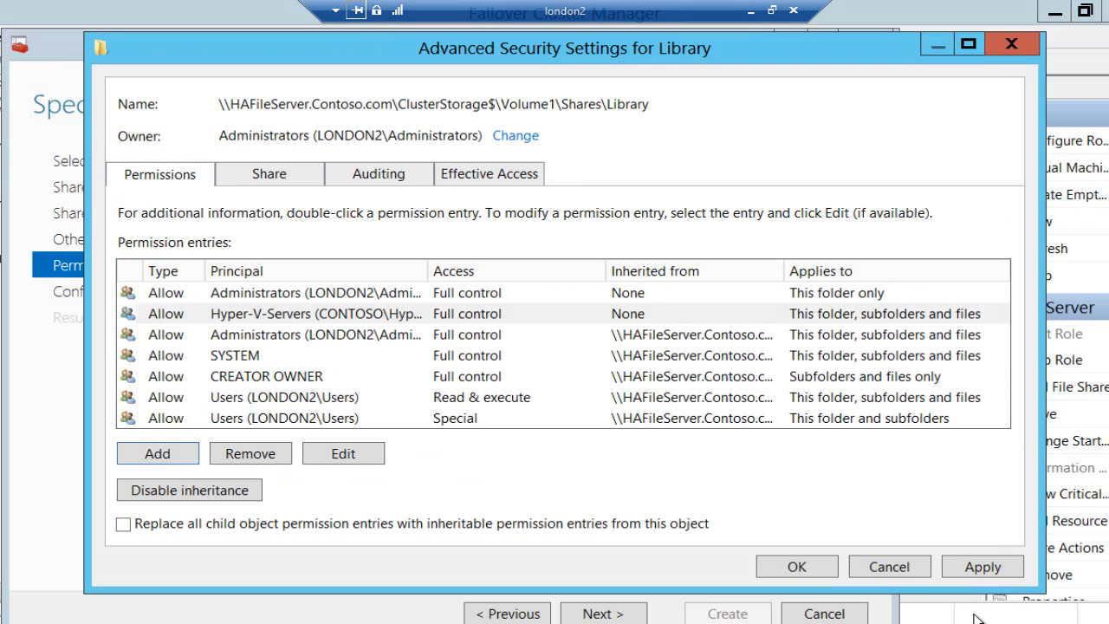
pyautogui.click(816, 568)
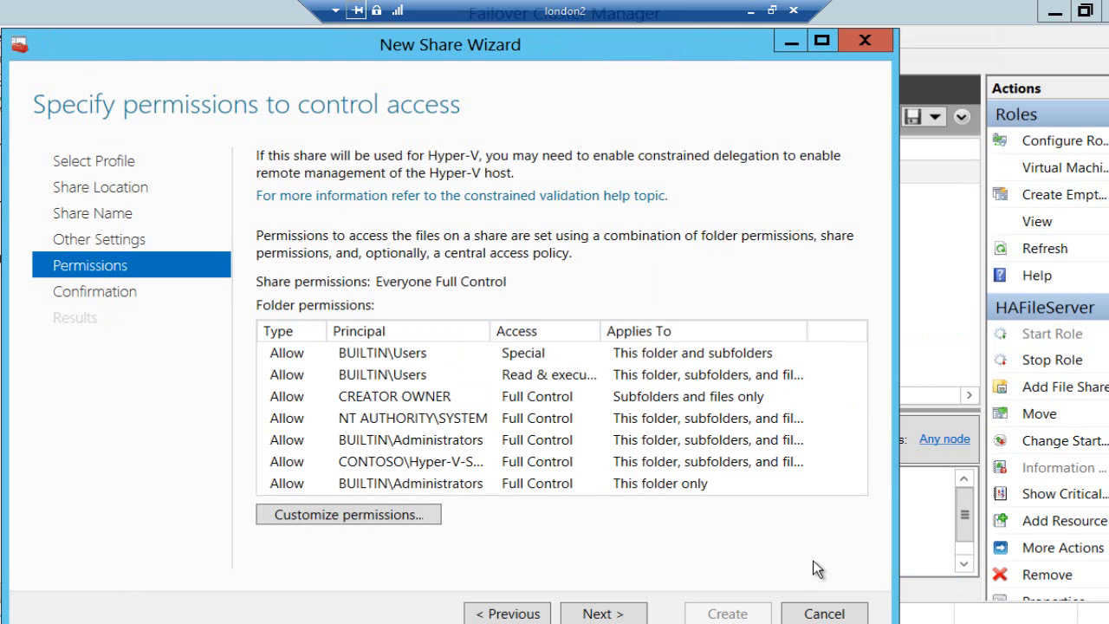
# Confirm the selections, create the Library share and close the wizard.
pyautogui.click(637, 613)
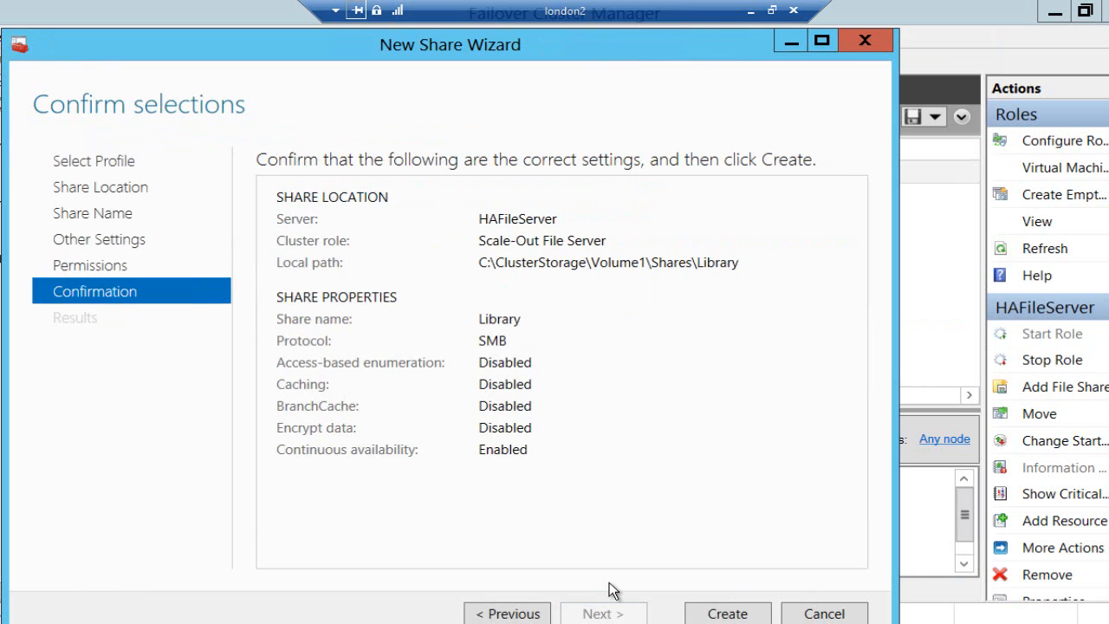
pyautogui.click(704, 615)
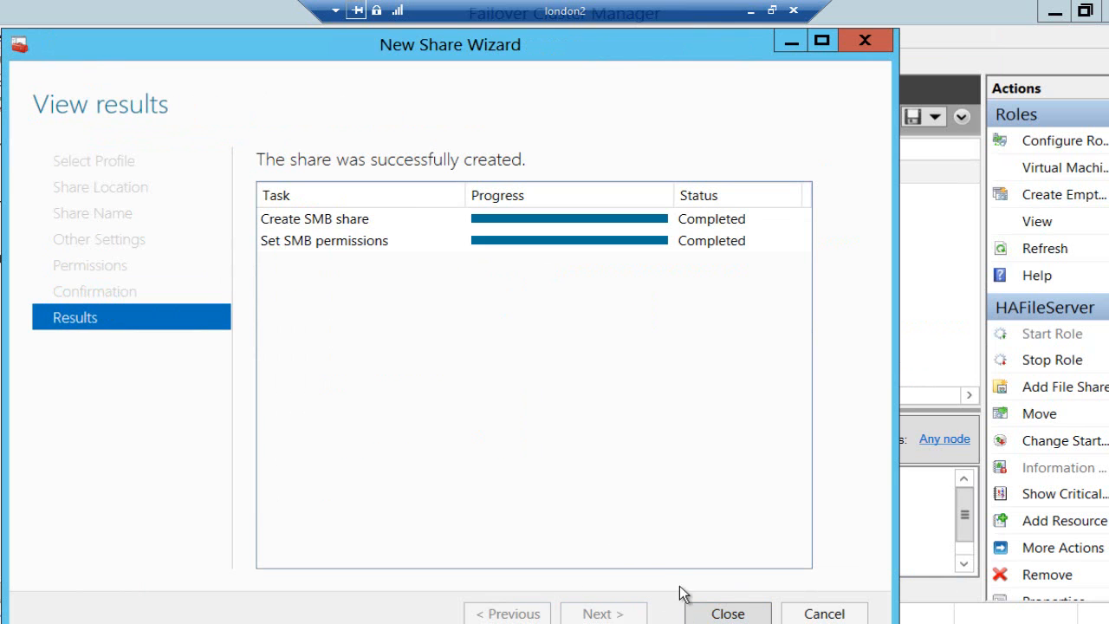
pyautogui.click(719, 601)
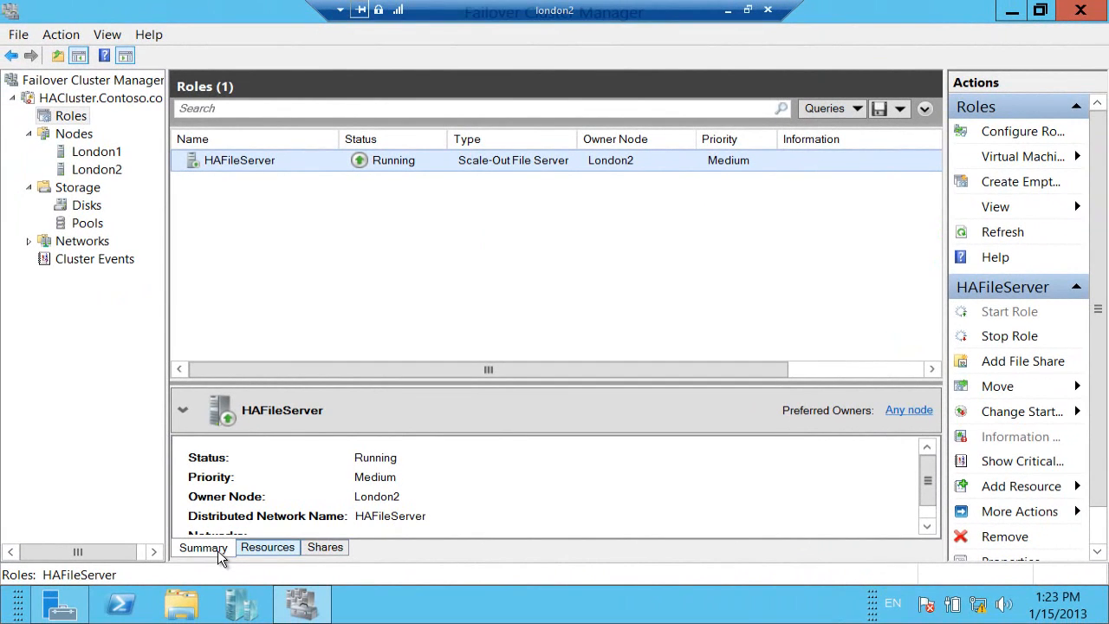
# In File Explorer, browse to \\hafileserver and open the Library share to check its contents.
pyautogui.click(182, 604)
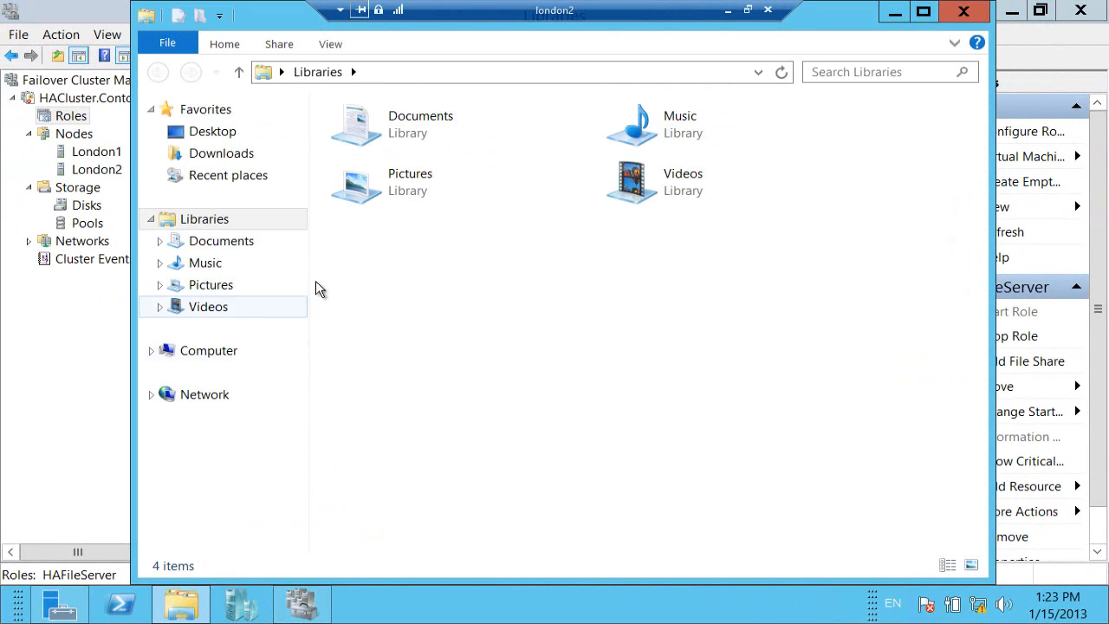
pyautogui.click(389, 73)
pyautogui.write('\\\\h')
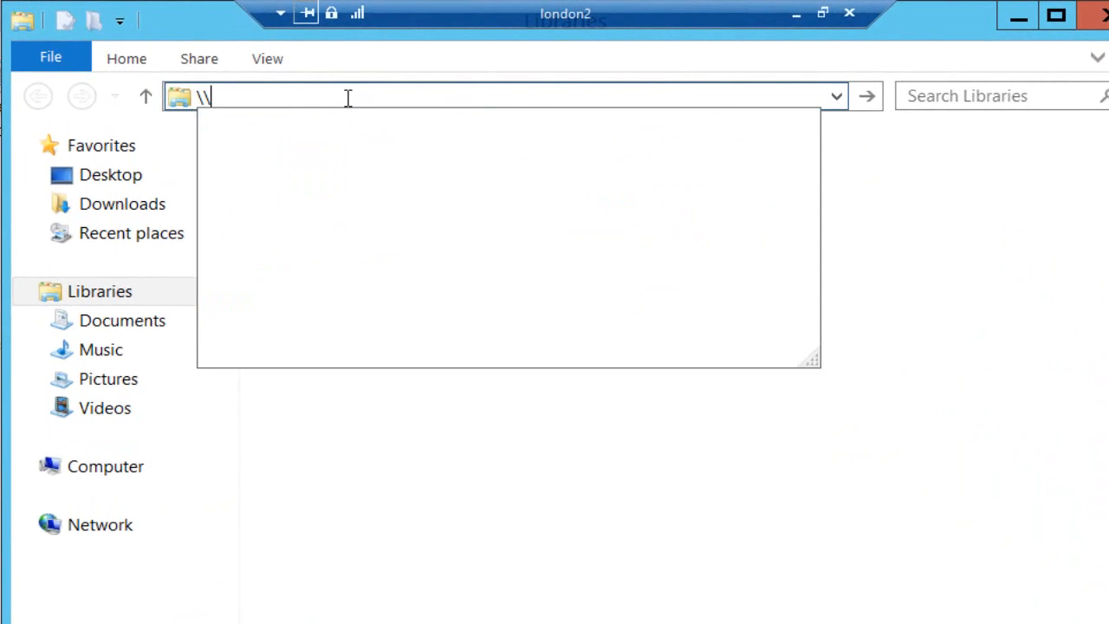
pyautogui.write('afileserver')
pyautogui.press('Return')
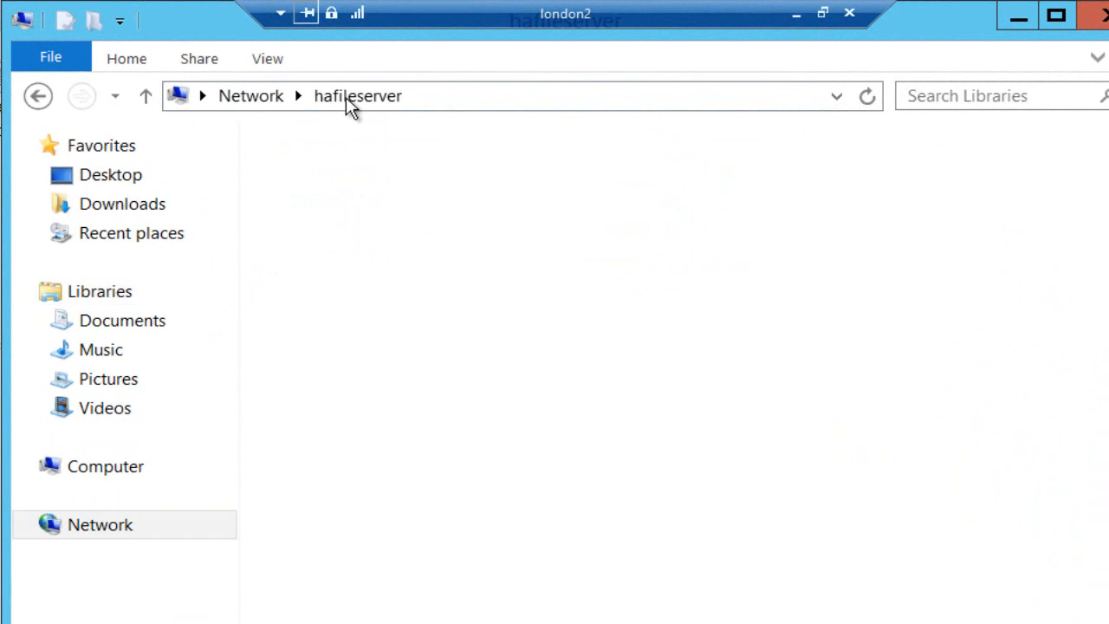
pyautogui.doubleClick(354, 156)
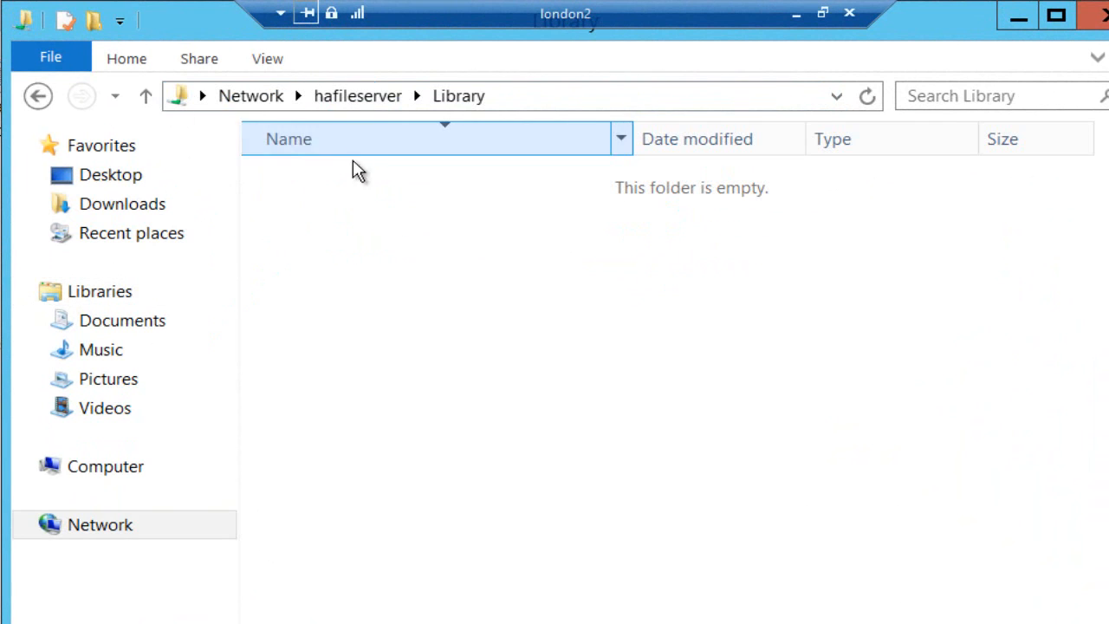
# Create a folder named London-SQL in the Library share and open it.
pyautogui.rightClick(361, 220)
pyautogui.moveTo(425, 458)
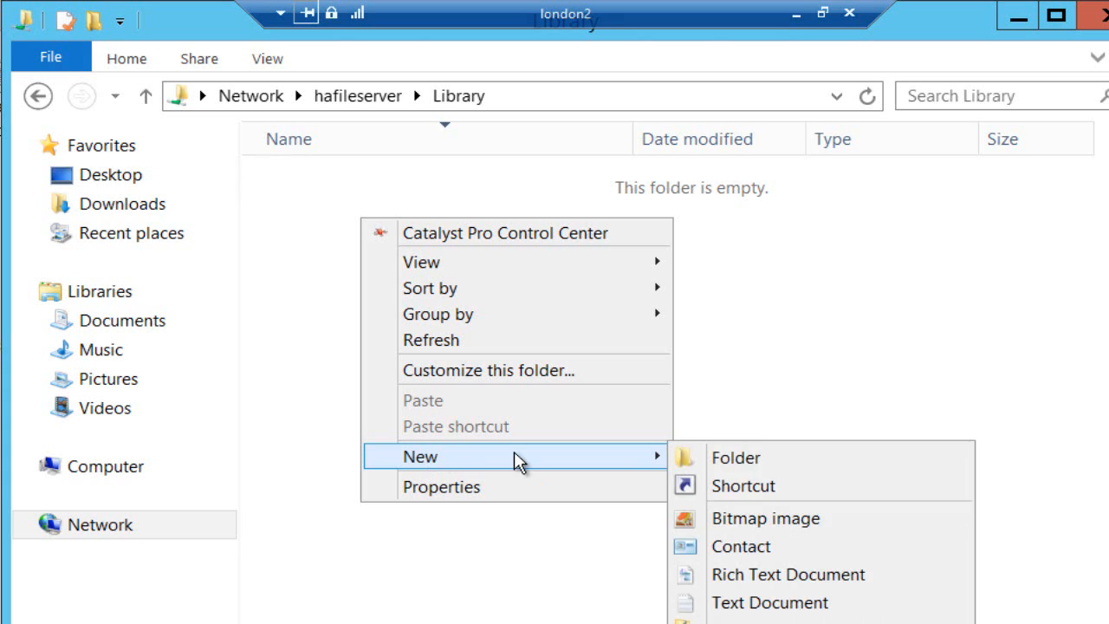
pyautogui.click(685, 455)
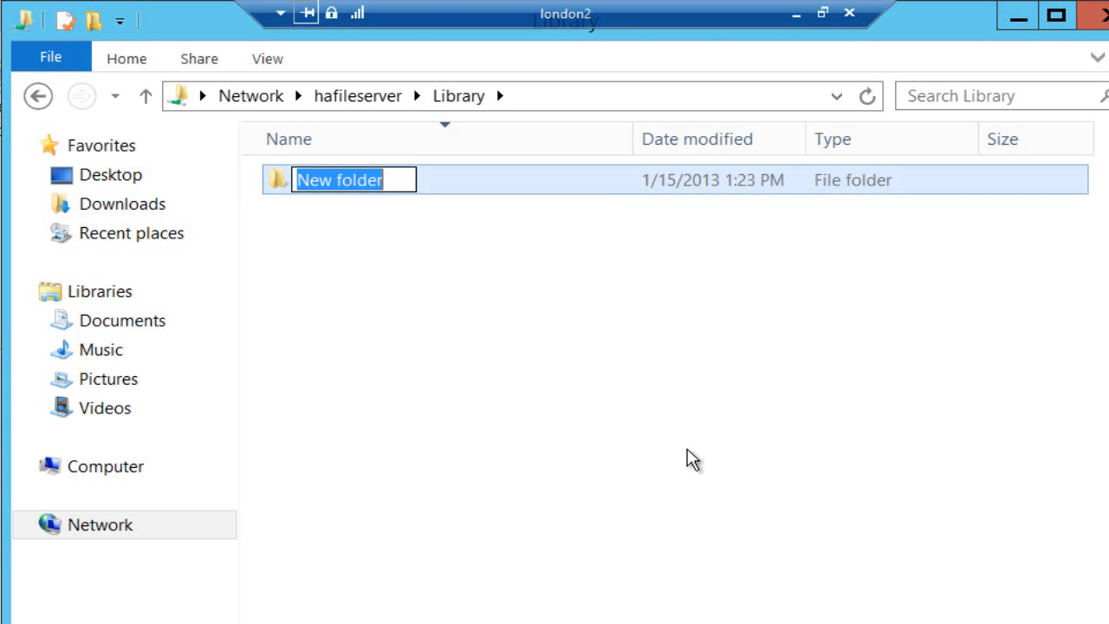
pyautogui.write('London')
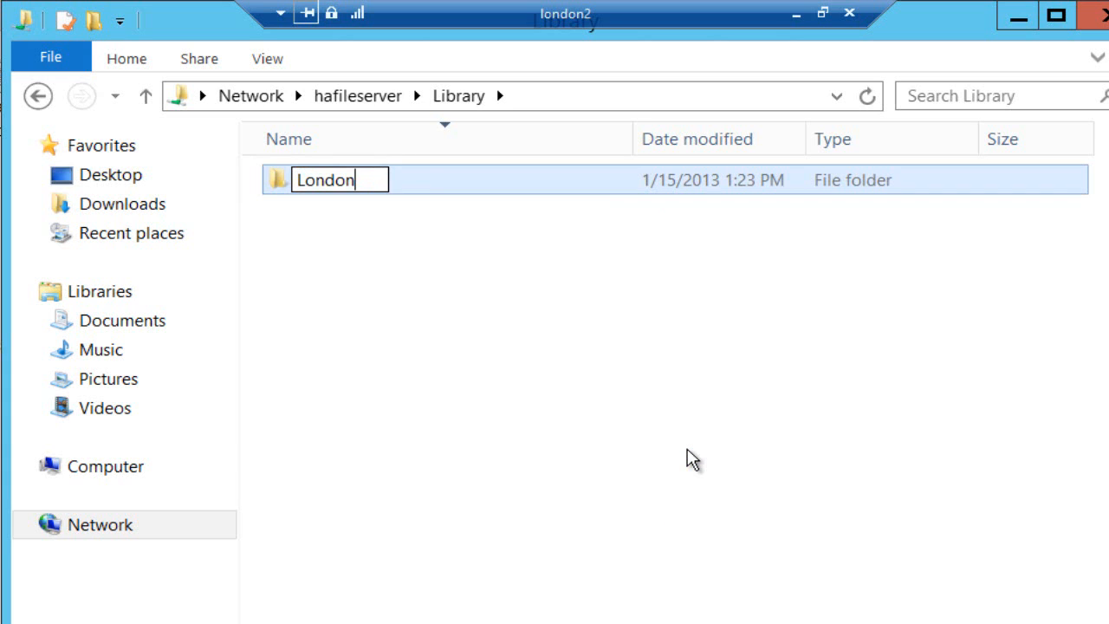
pyautogui.write('-SQL')
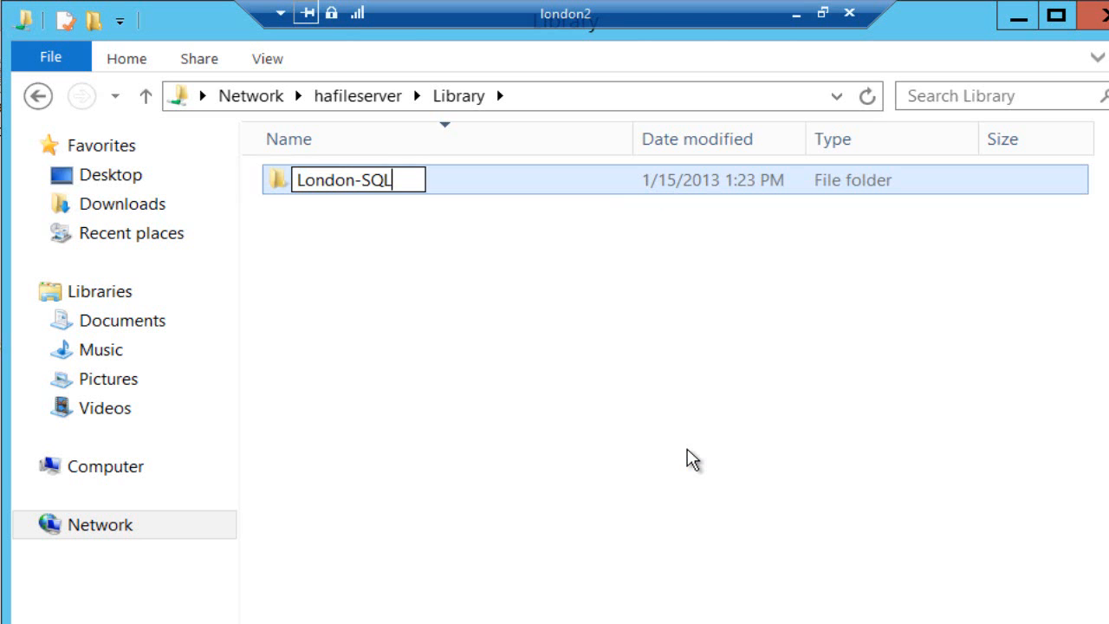
pyautogui.press('Return')
pyautogui.press('Return')
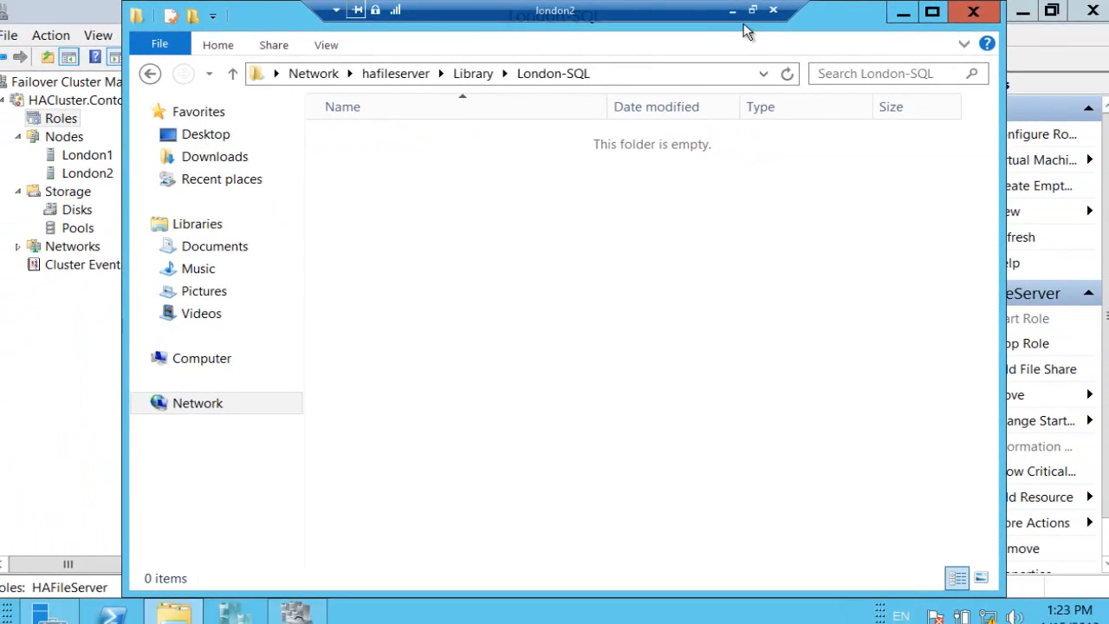
# In Hyper-V Manager, start moving the London-SQL virtual machine on LONDON2, choosing to move only its storage with the default move options.
pyautogui.click(242, 604)
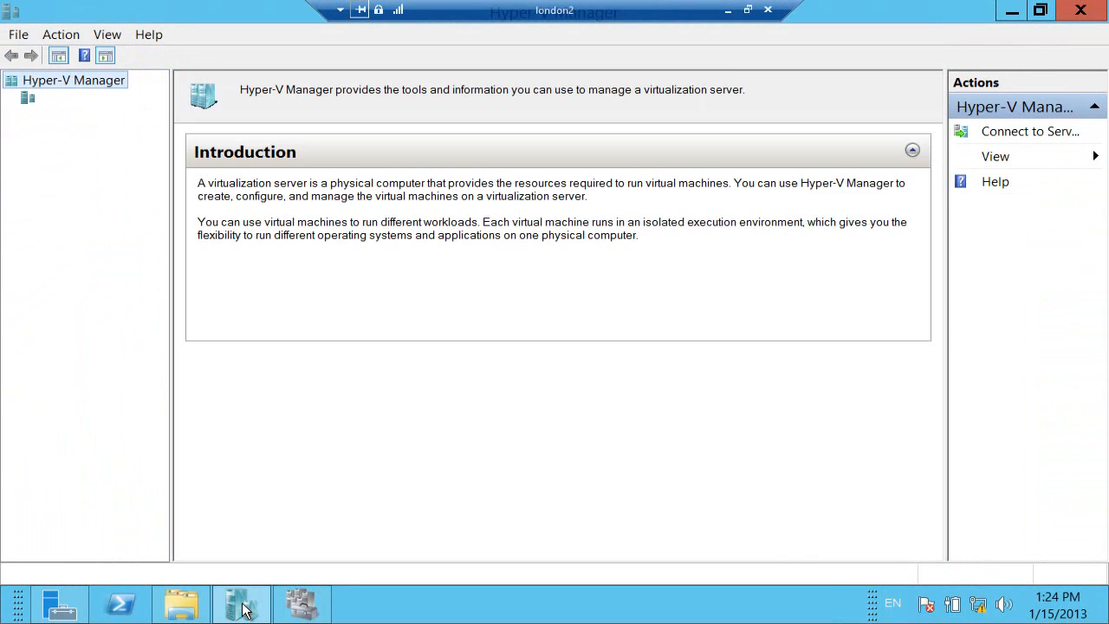
pyautogui.click(220, 146)
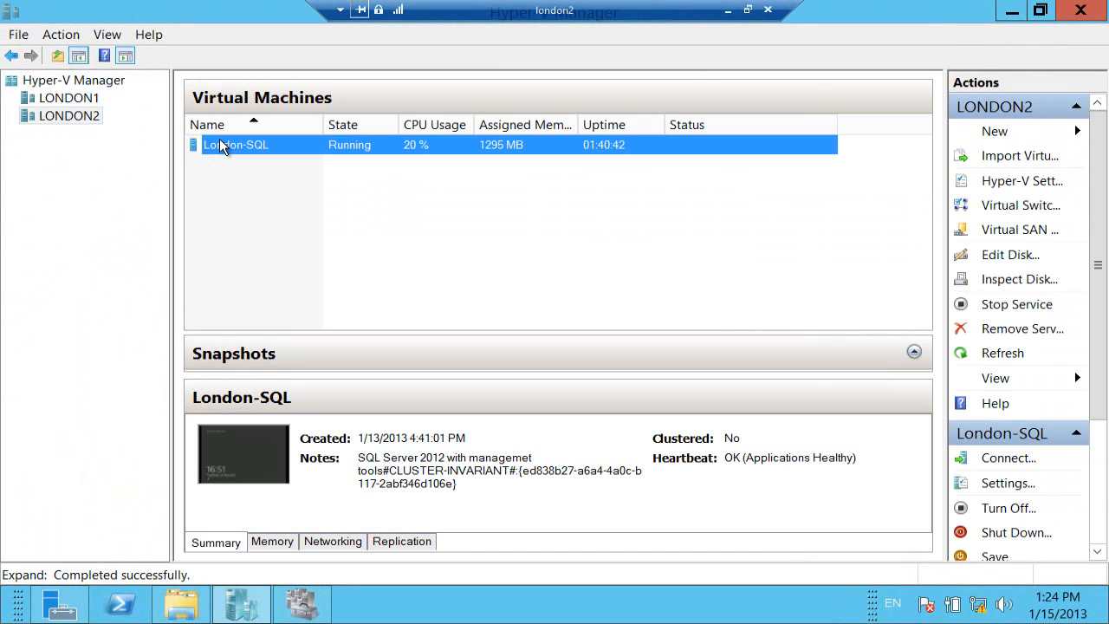
pyautogui.rightClick(221, 142)
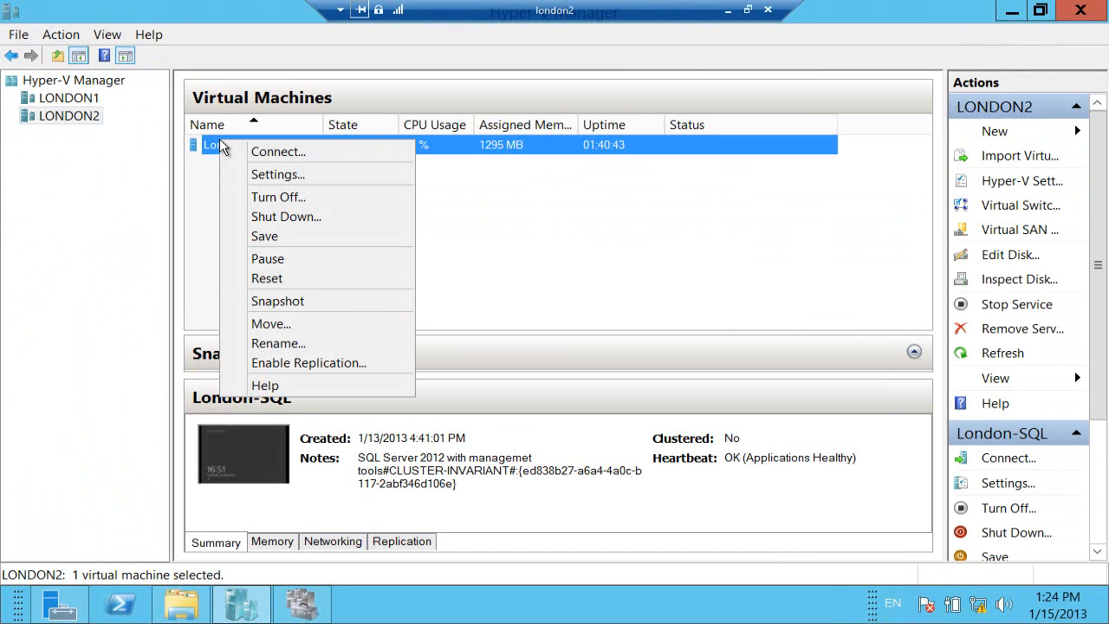
pyautogui.click(262, 323)
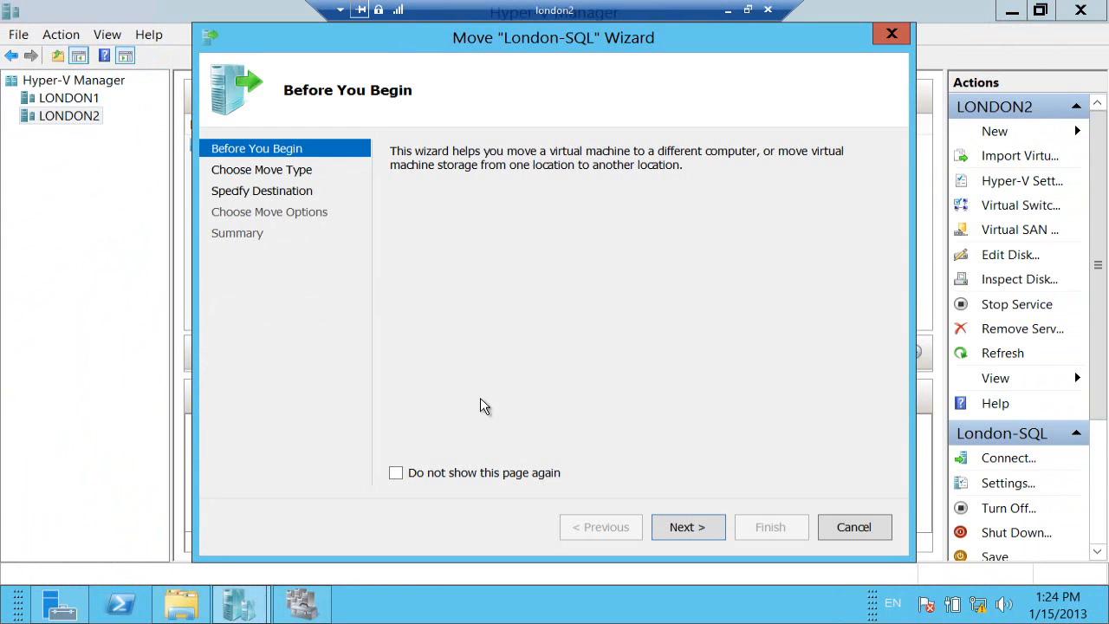
pyautogui.click(683, 527)
pyautogui.click(446, 237)
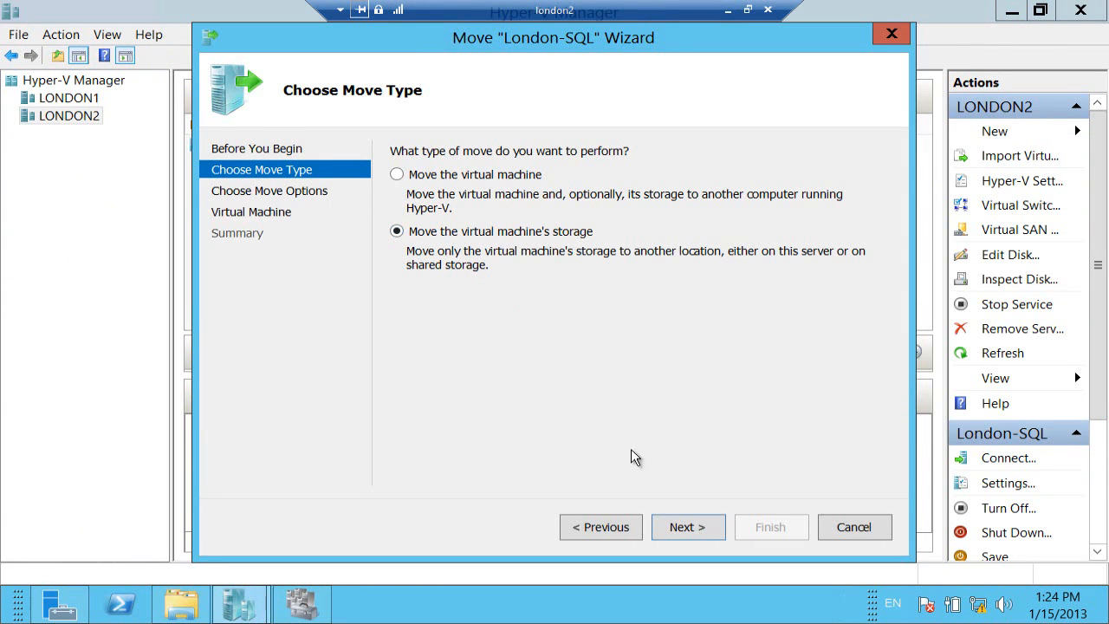
pyautogui.click(678, 529)
pyautogui.click(670, 530)
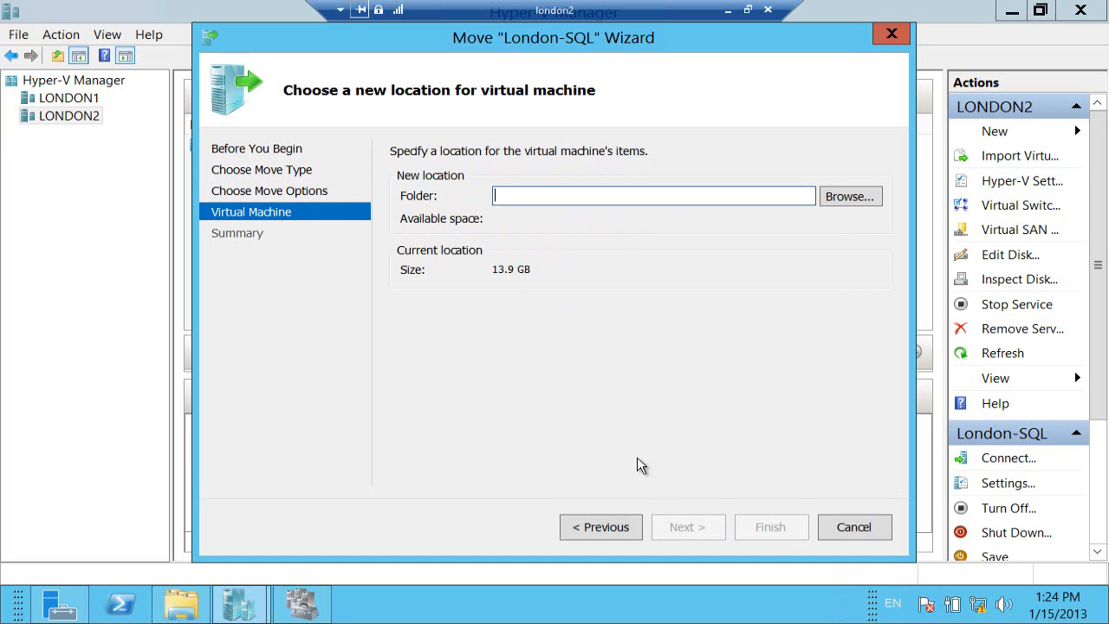
# Set the new storage location to \\hafileserver\Library\London-SQL\ and start the move.
pyautogui.write('\\\\hafileserver\\')
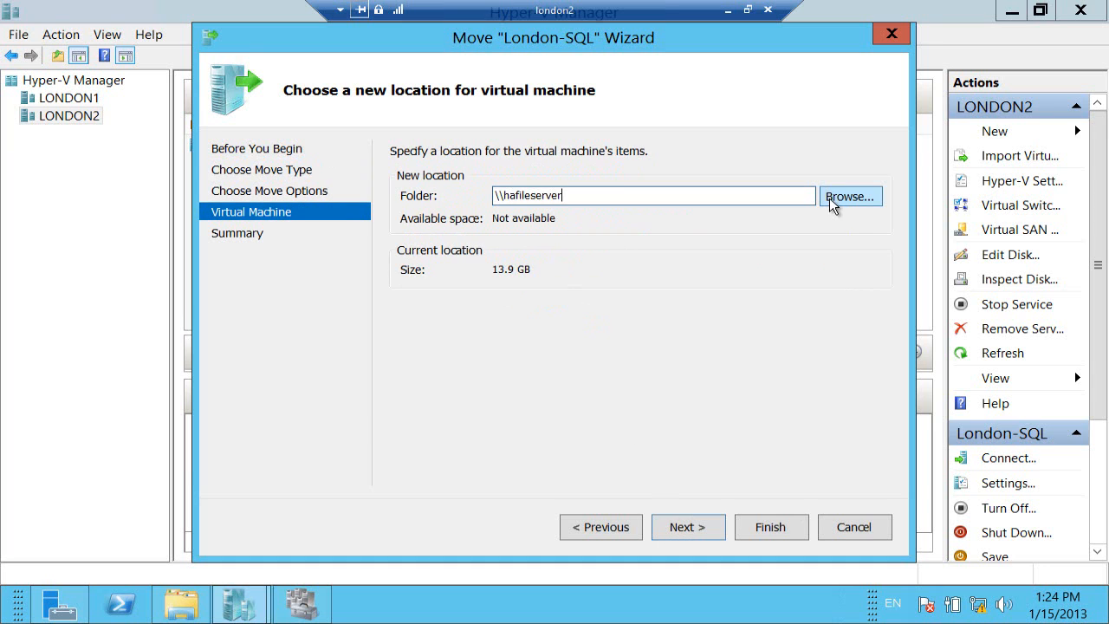
pyautogui.click(836, 197)
pyautogui.doubleClick(513, 186)
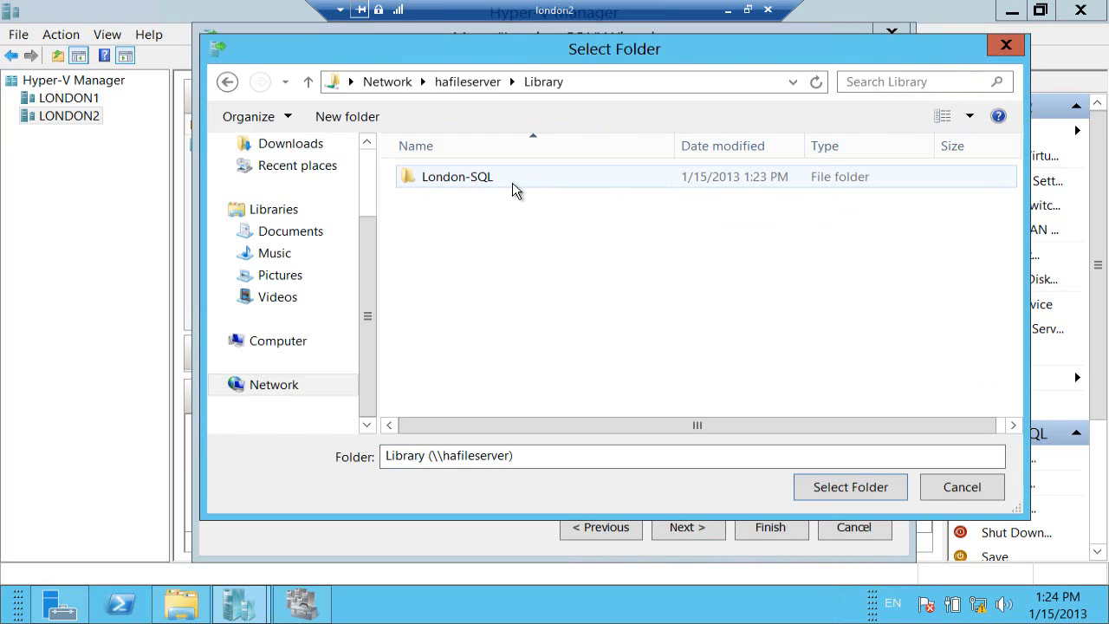
pyautogui.click(512, 184)
pyautogui.click(826, 493)
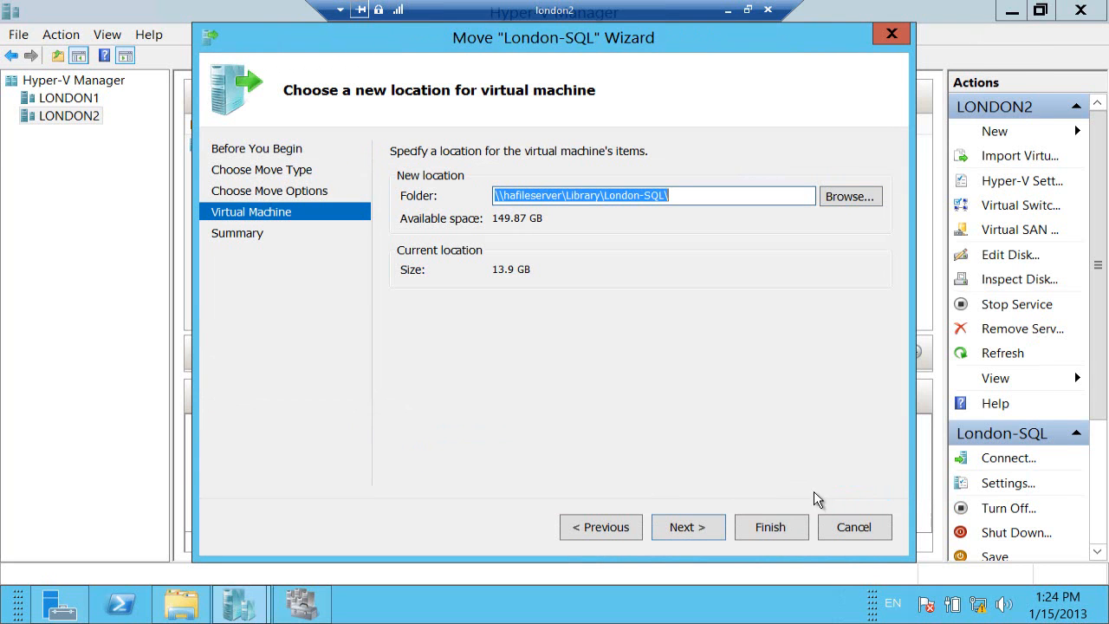
pyautogui.click(753, 530)
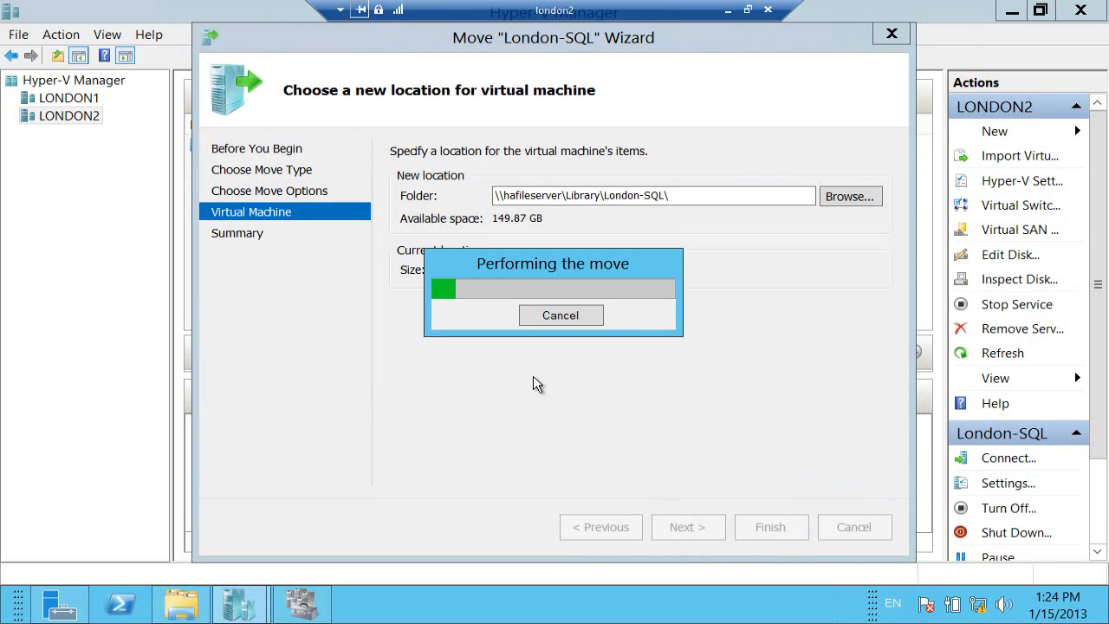
# Arrange the london2 remote session above the london-sql session so the move progress and the CPU usage graph can be watched together.
pyautogui.click(748, 10)
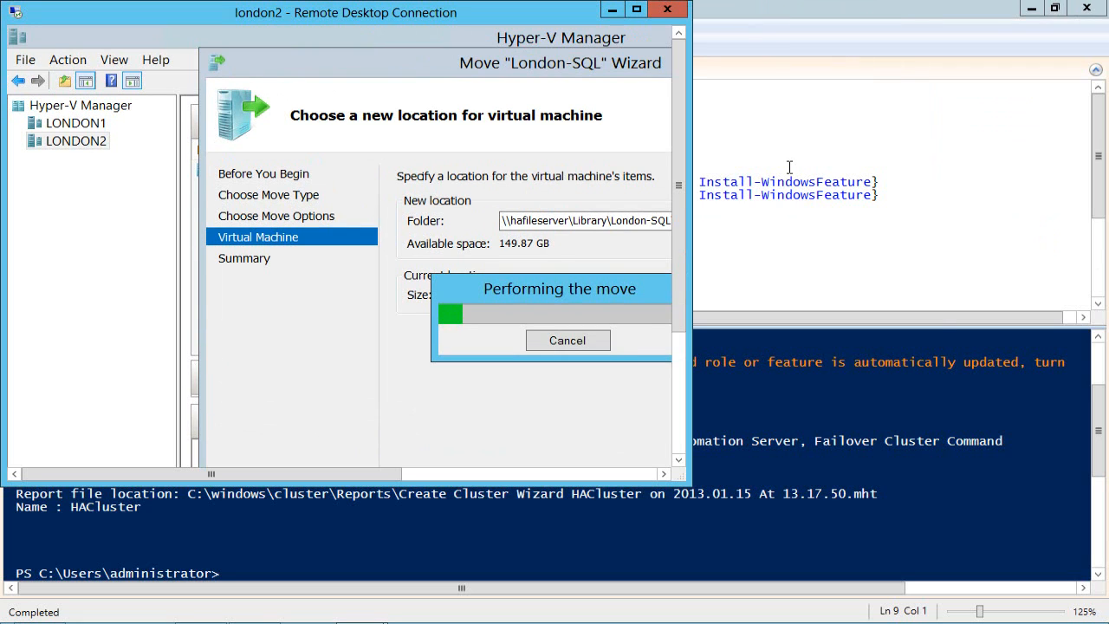
pyautogui.hotkey('alt', 'Tab')
pyautogui.hotkey('alt', 'Tab')
pyautogui.hotkey('alt', 'Tab')
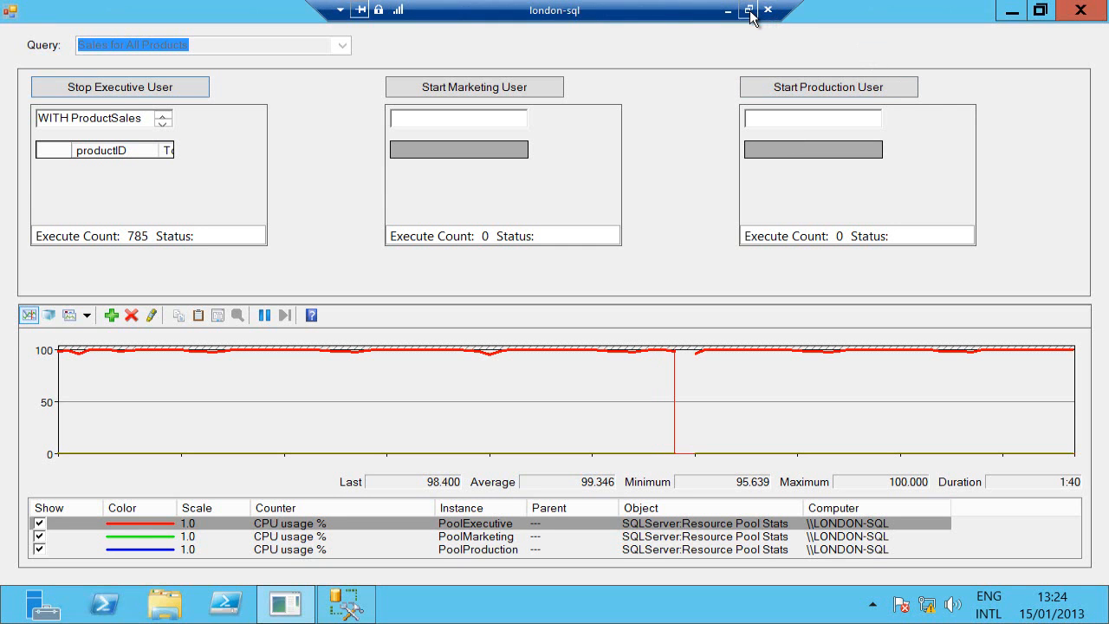
pyautogui.click(747, 10)
pyautogui.moveTo(691, 80); pyautogui.dragTo(1107, 79)
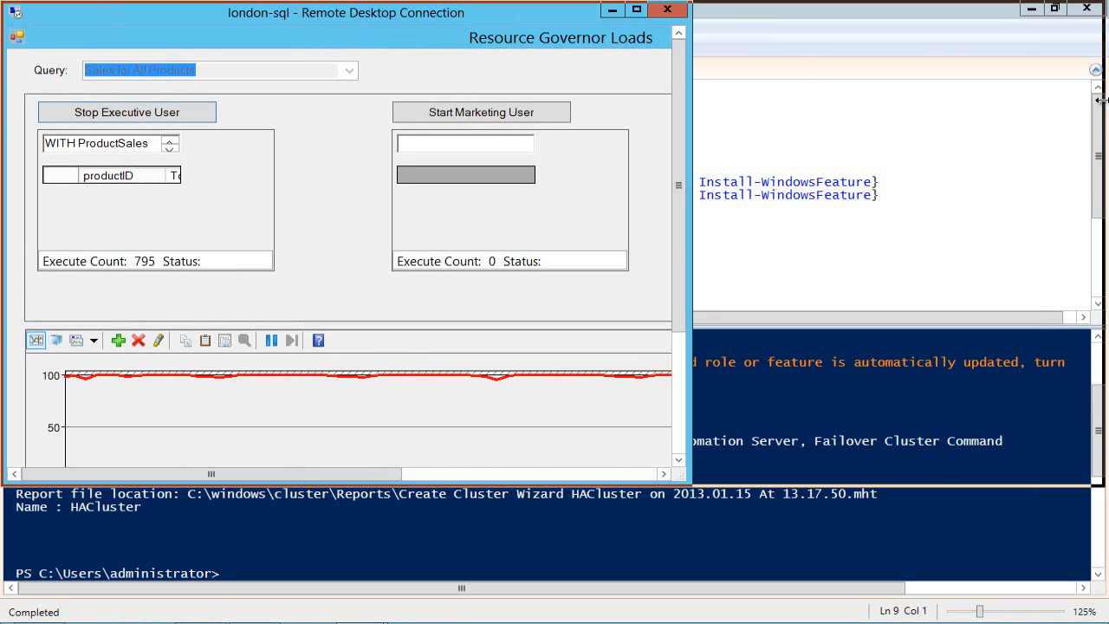
pyautogui.moveTo(913, 159); pyautogui.dragTo(915, 268)
pyautogui.moveTo(913, 278); pyautogui.dragTo(909, 376)
pyautogui.moveTo(1095, 435); pyautogui.dragTo(1100, 505)
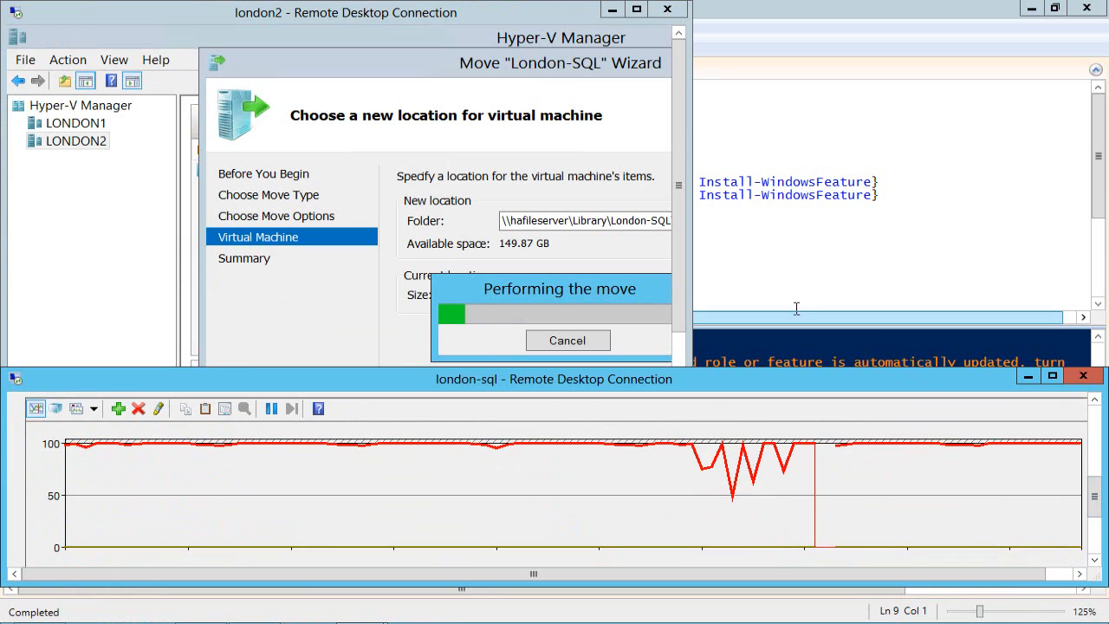
pyautogui.moveTo(691, 84); pyautogui.dragTo(1102, 82)
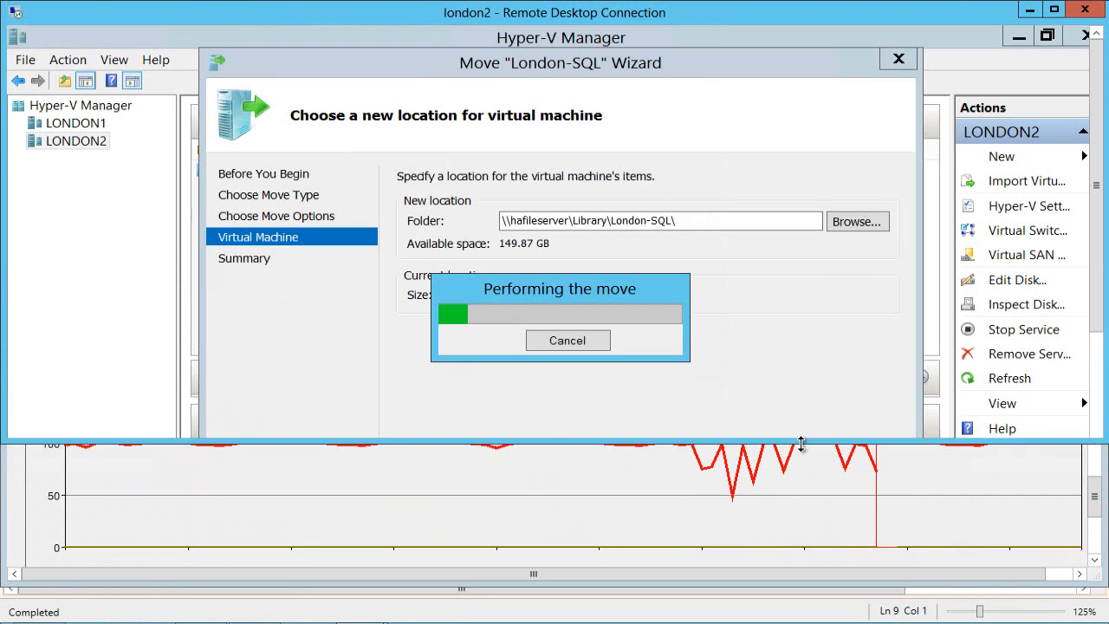
pyautogui.moveTo(800, 485); pyautogui.dragTo(798, 405)
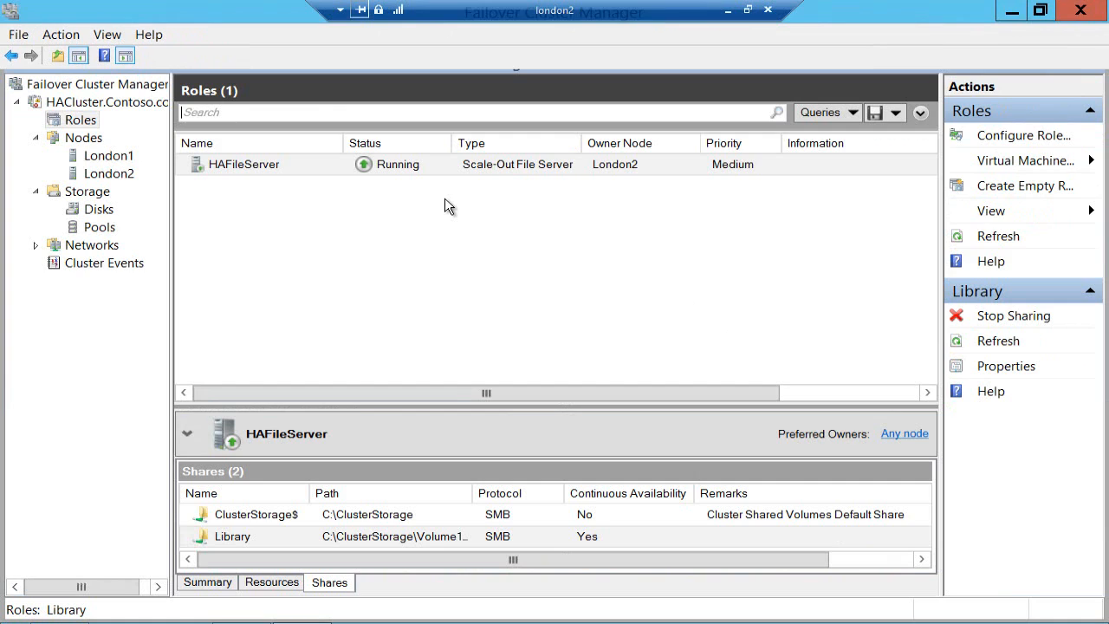
# In Failover Cluster Manager, configure a highly available Virtual Machine role for London-SQL and finish the wizard.
pyautogui.rightClick(82, 122)
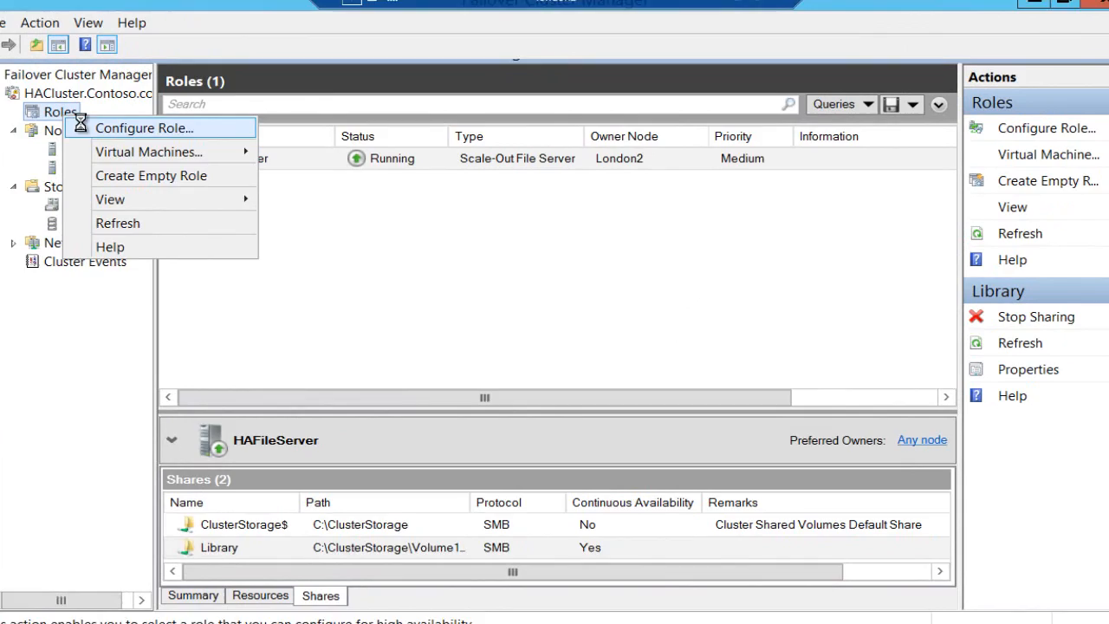
pyautogui.click(143, 134)
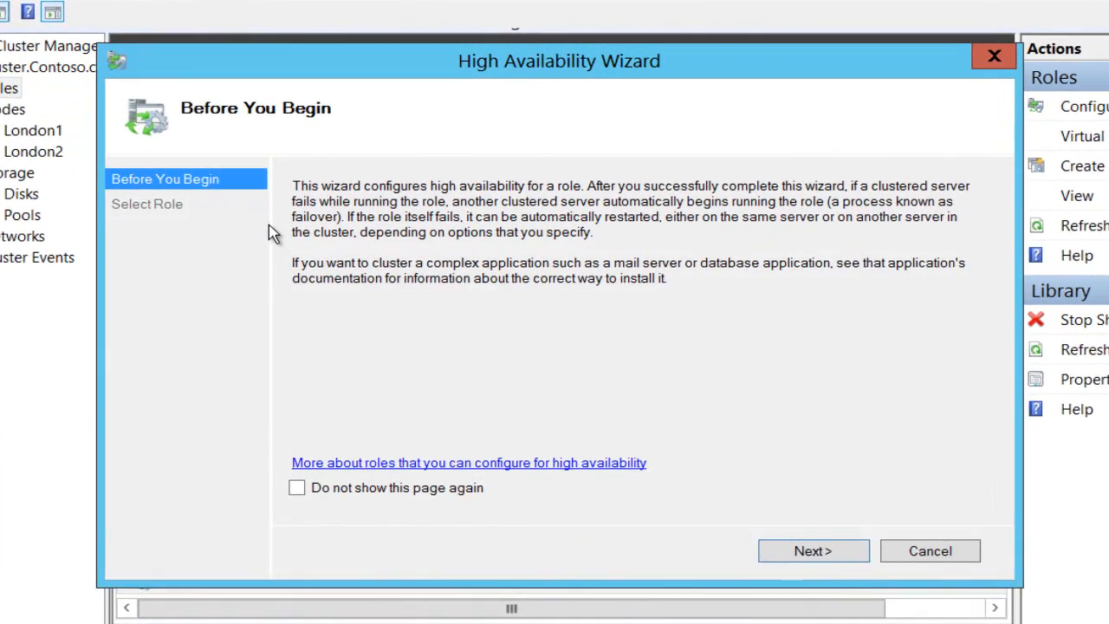
pyautogui.click(819, 553)
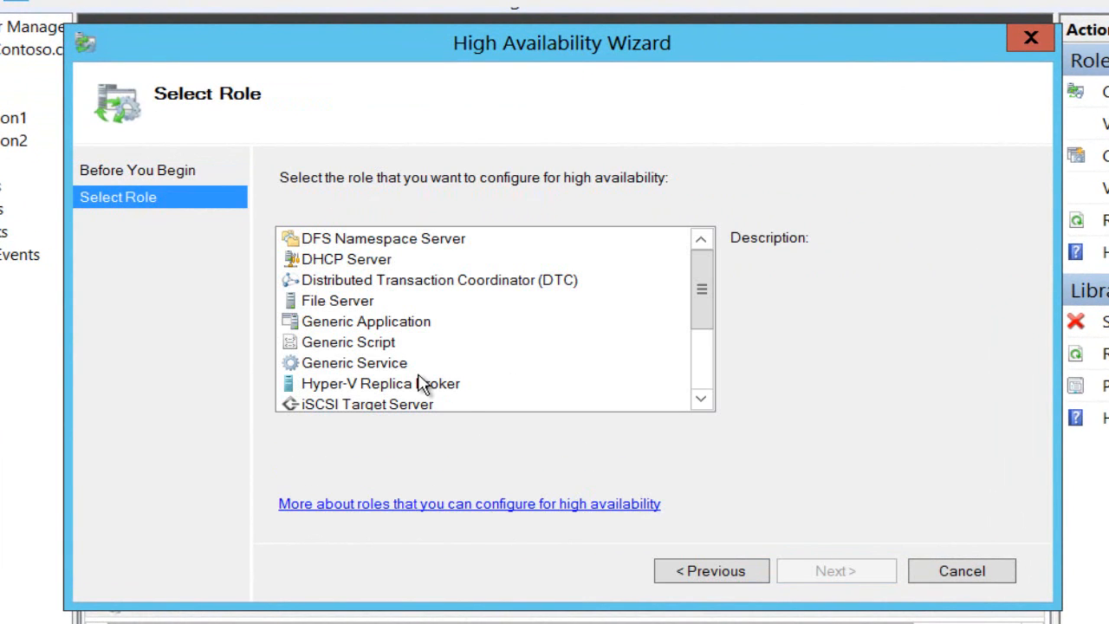
pyautogui.click(696, 384)
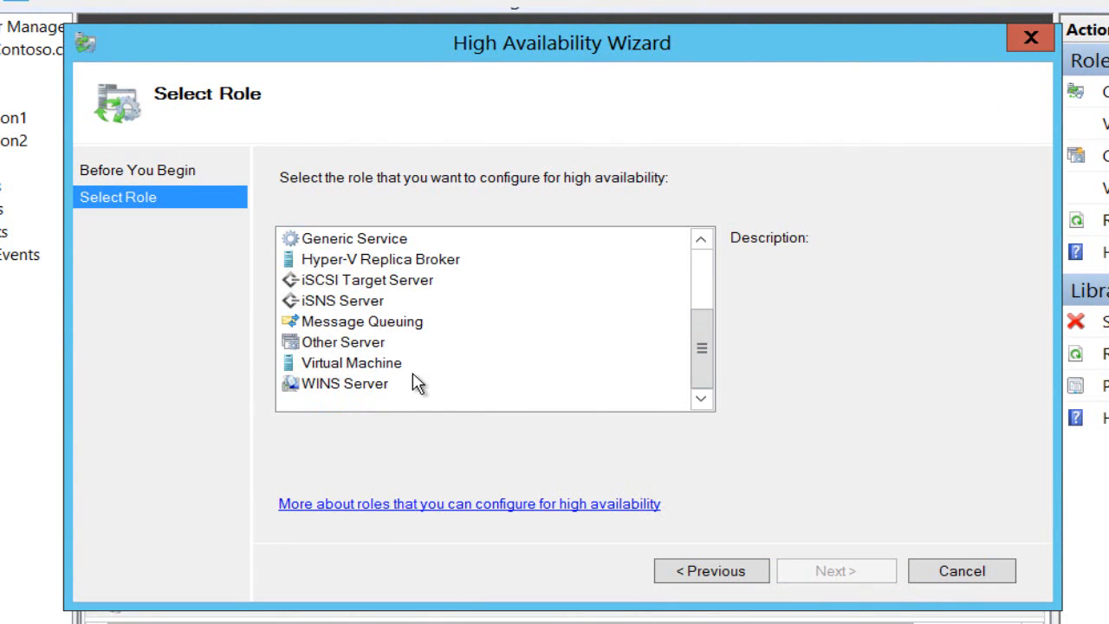
pyautogui.click(392, 364)
pyautogui.click(813, 573)
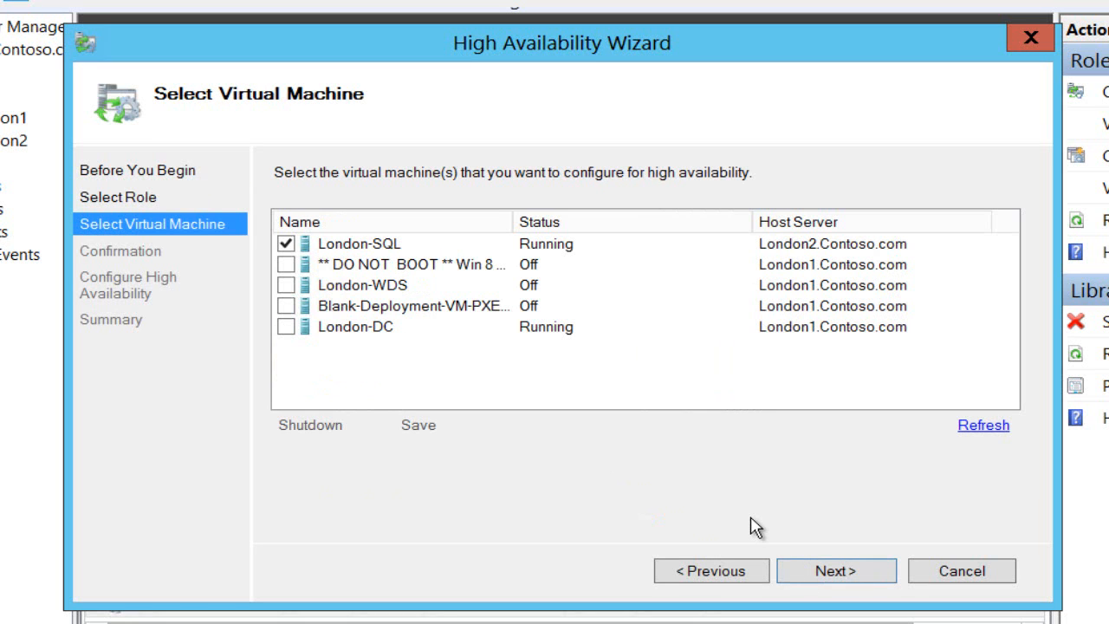
pyautogui.click(816, 572)
pyautogui.press('Return')
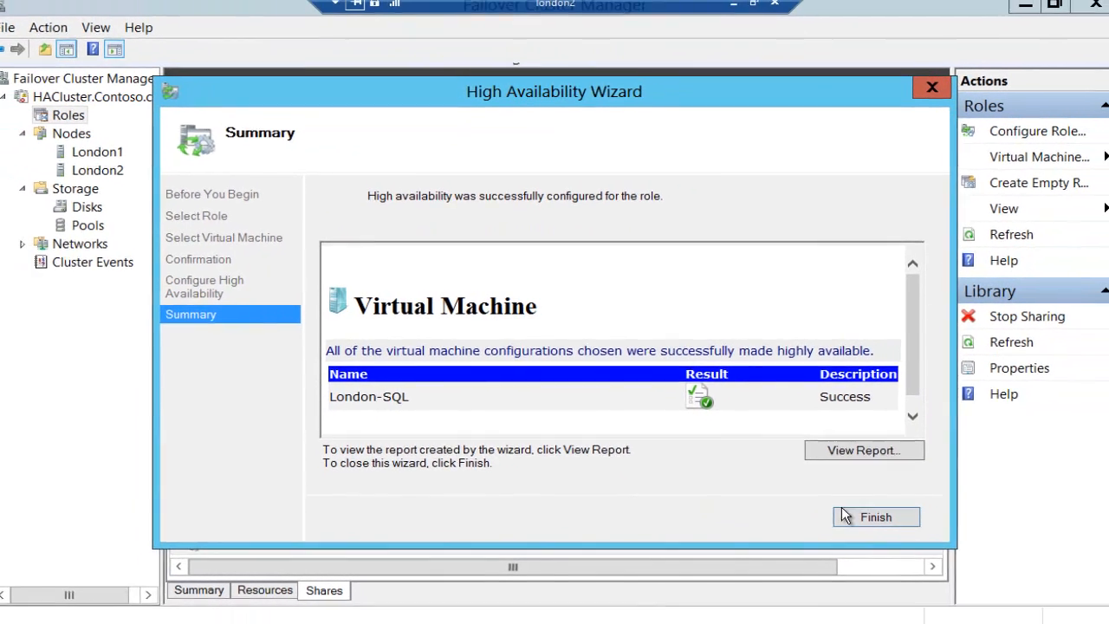
pyautogui.click(867, 512)
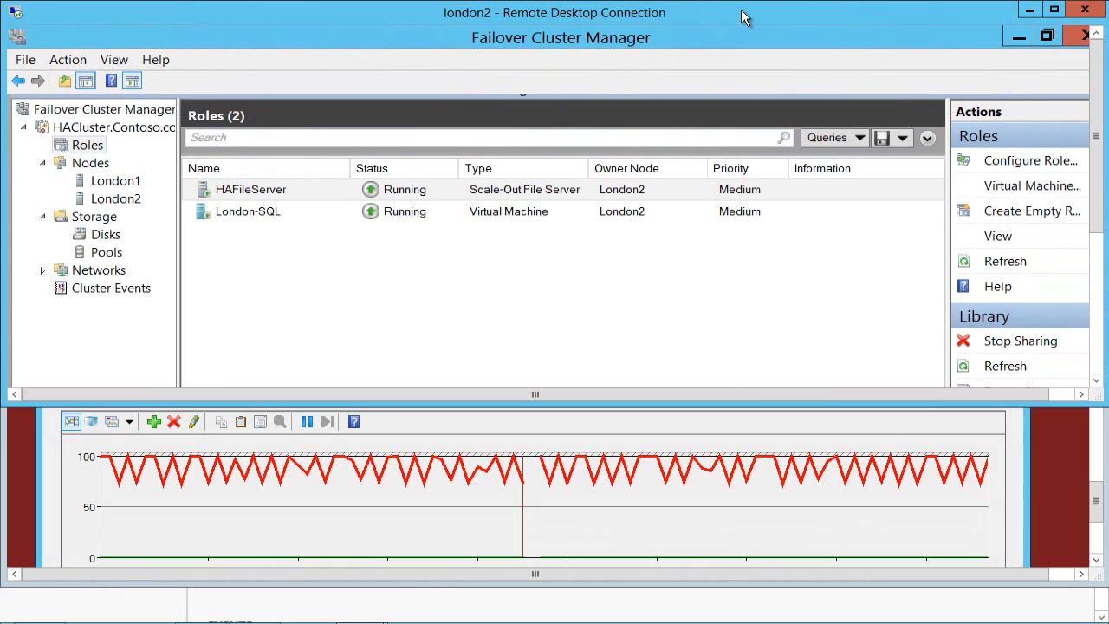
# Move the HAFileServer role to node London1, and check the london-sql CPU usage graph alongside the cluster roles.
pyautogui.click(1054, 10)
pyautogui.click(727, 173)
pyautogui.rightClick(726, 175)
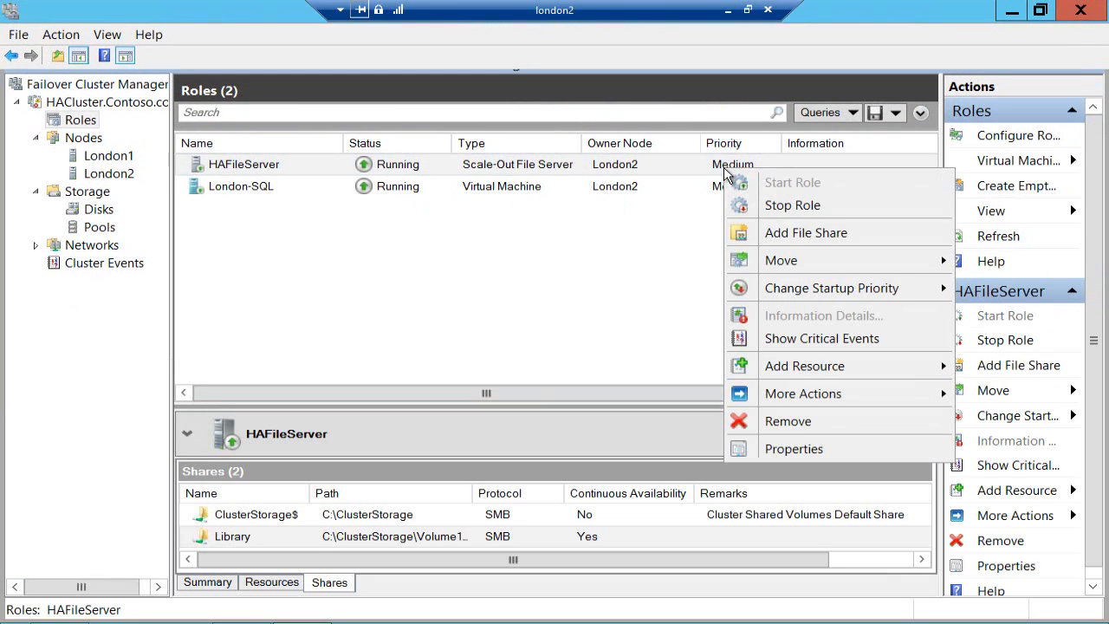
pyautogui.moveTo(769, 265)
pyautogui.click(664, 282)
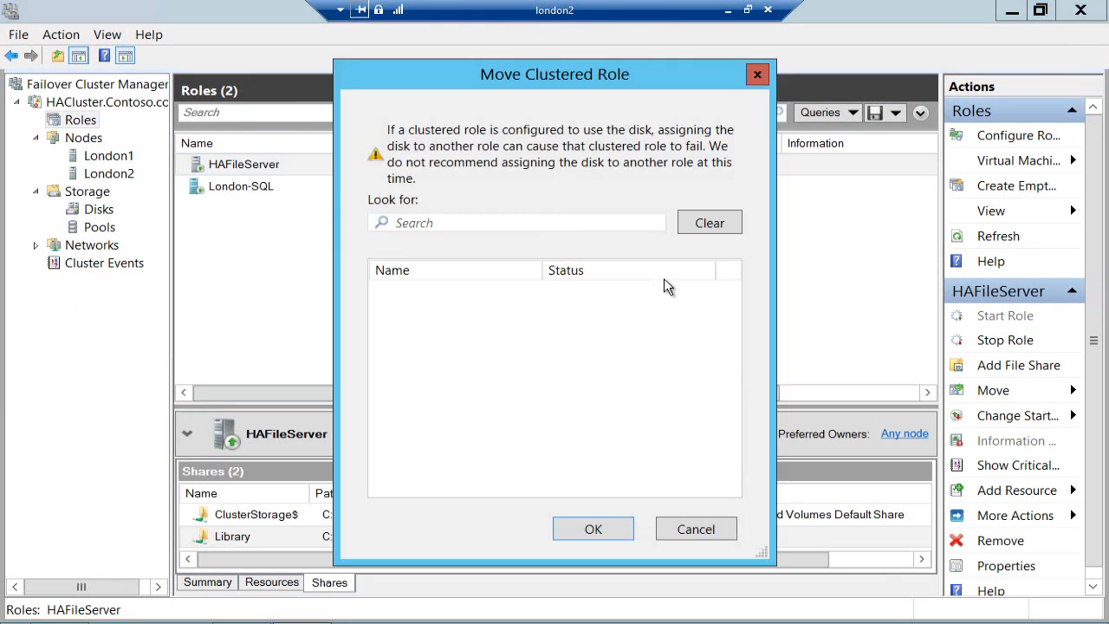
pyautogui.click(593, 528)
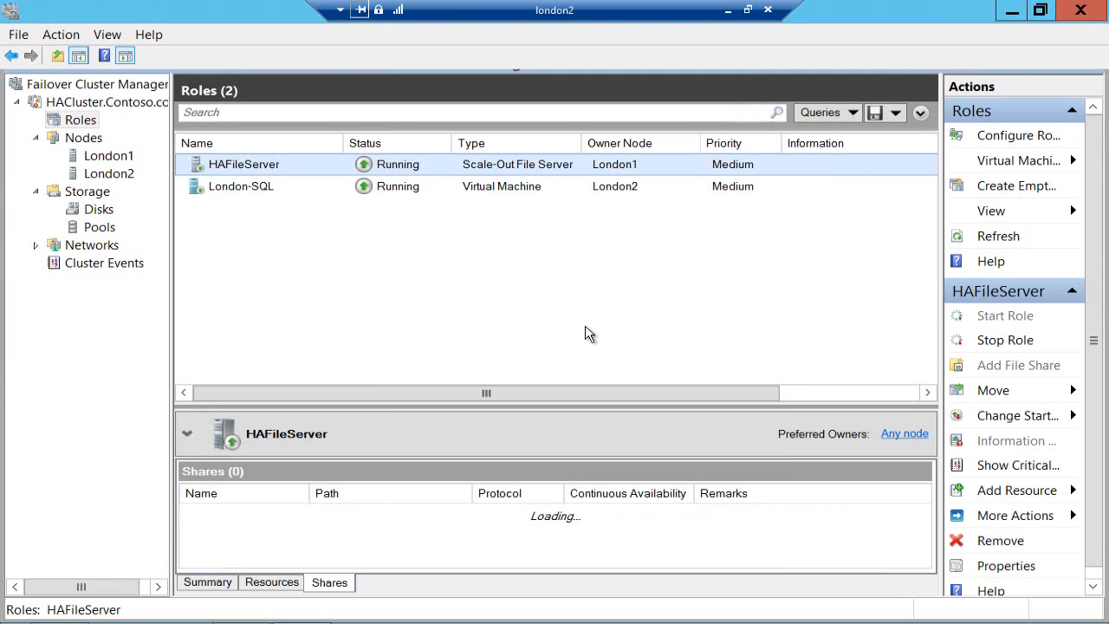
pyautogui.click(748, 9)
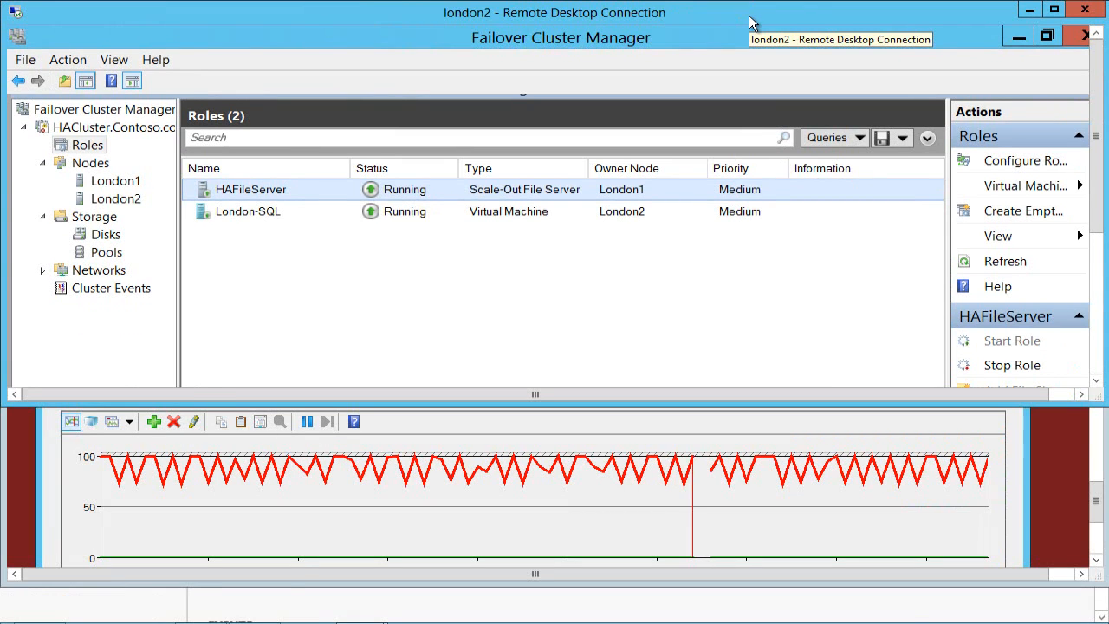
# Live migrate the London-SQL virtual machine to node London1, checking the CPU usage graph alongside the cluster roles.
pyautogui.doubleClick(749, 14)
pyautogui.click(719, 185)
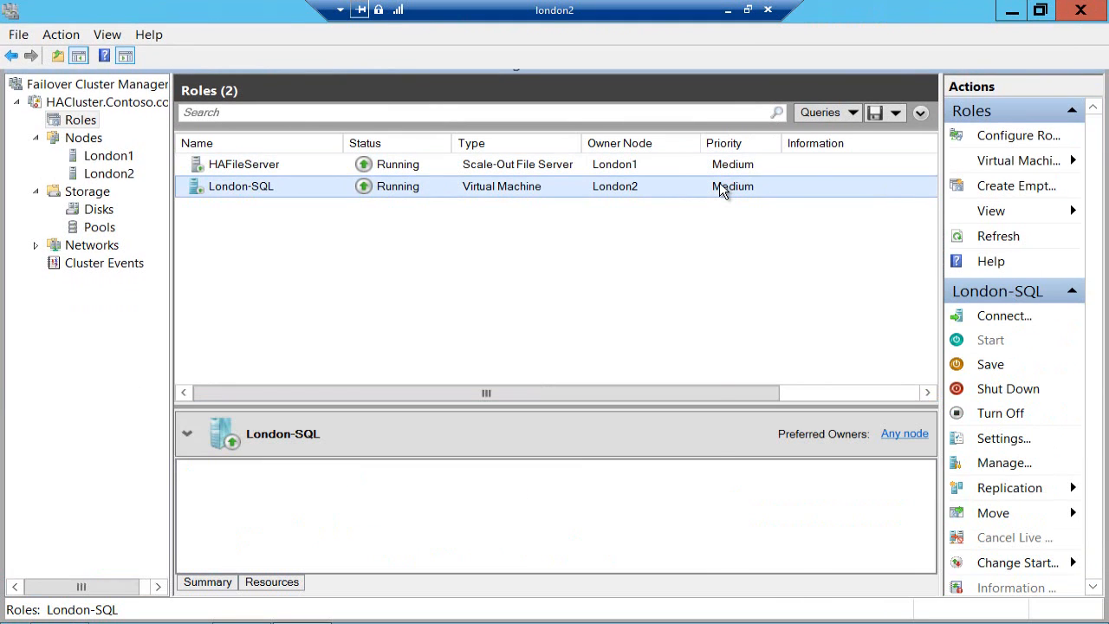
pyautogui.rightClick(720, 184)
pyautogui.moveTo(730, 376)
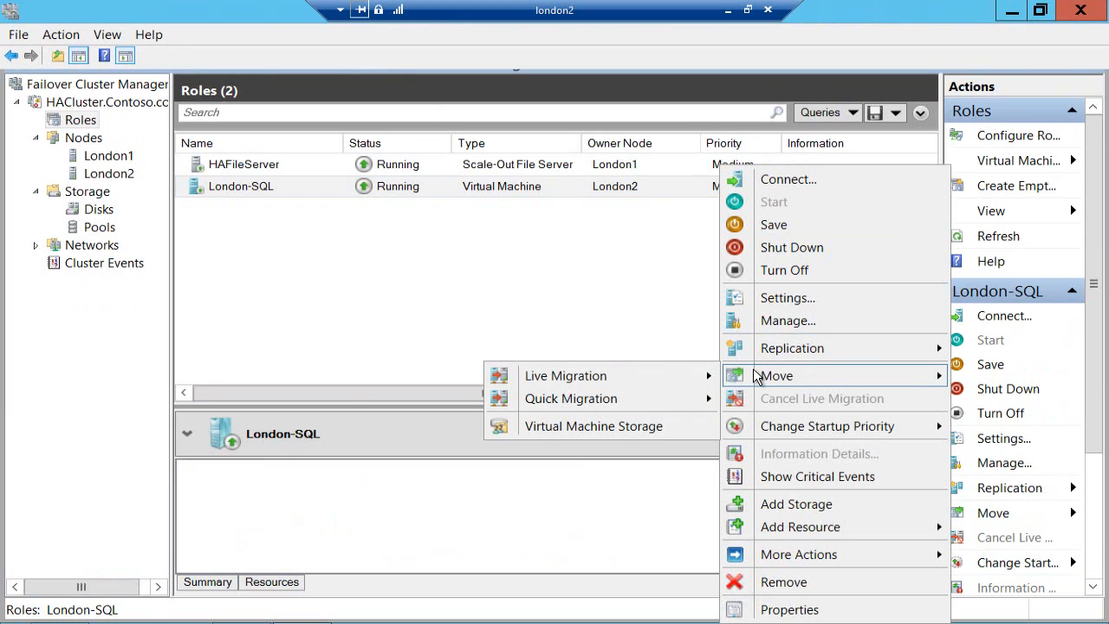
pyautogui.moveTo(691, 387)
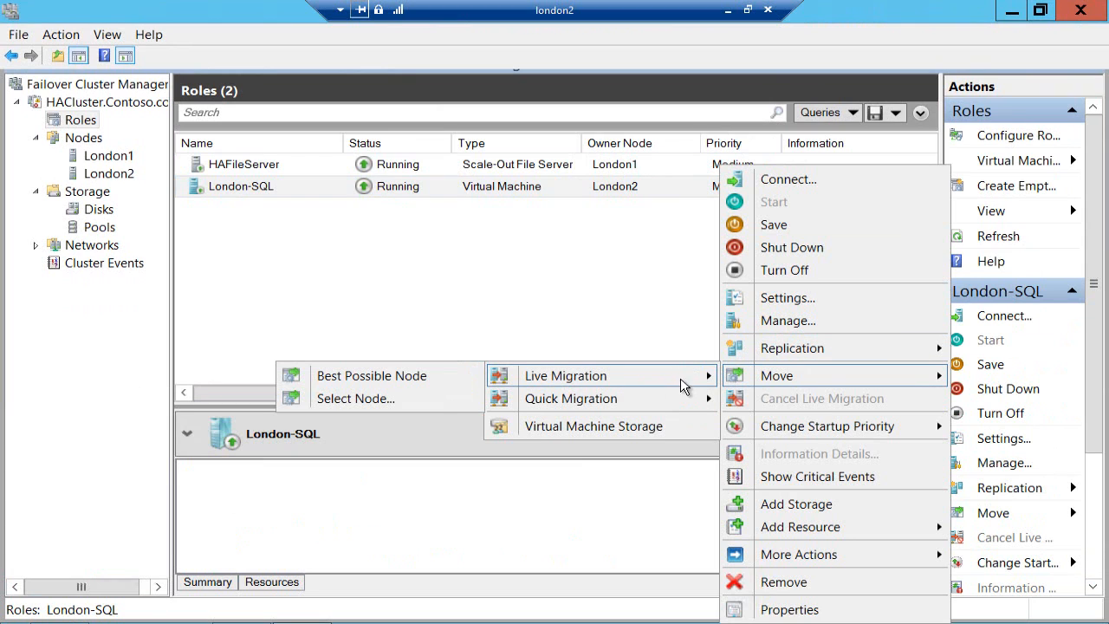
pyautogui.click(476, 403)
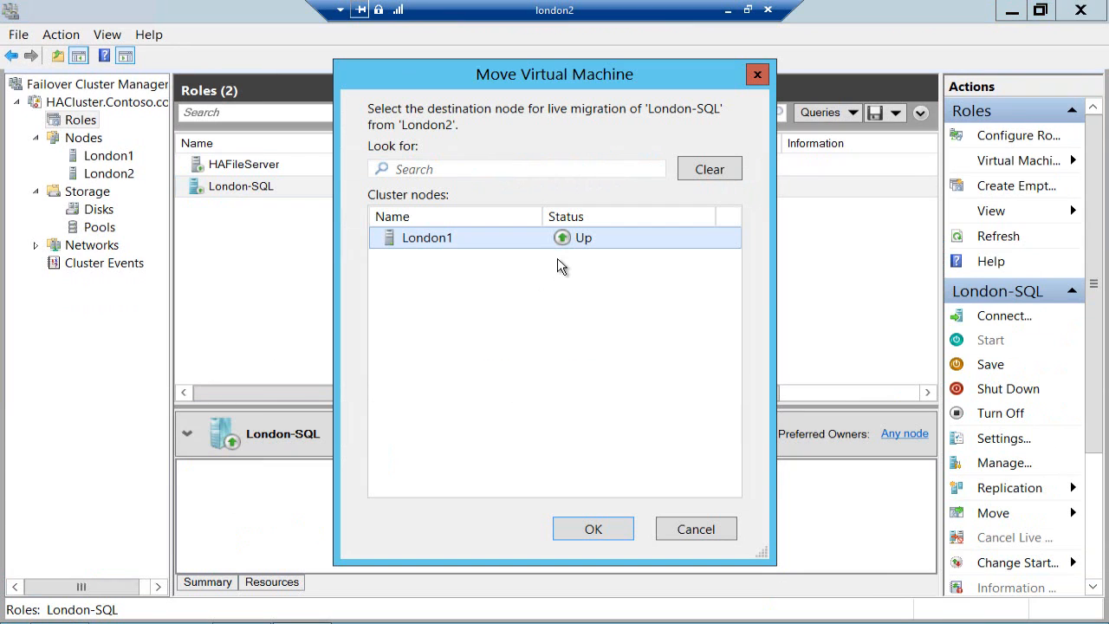
pyautogui.click(597, 528)
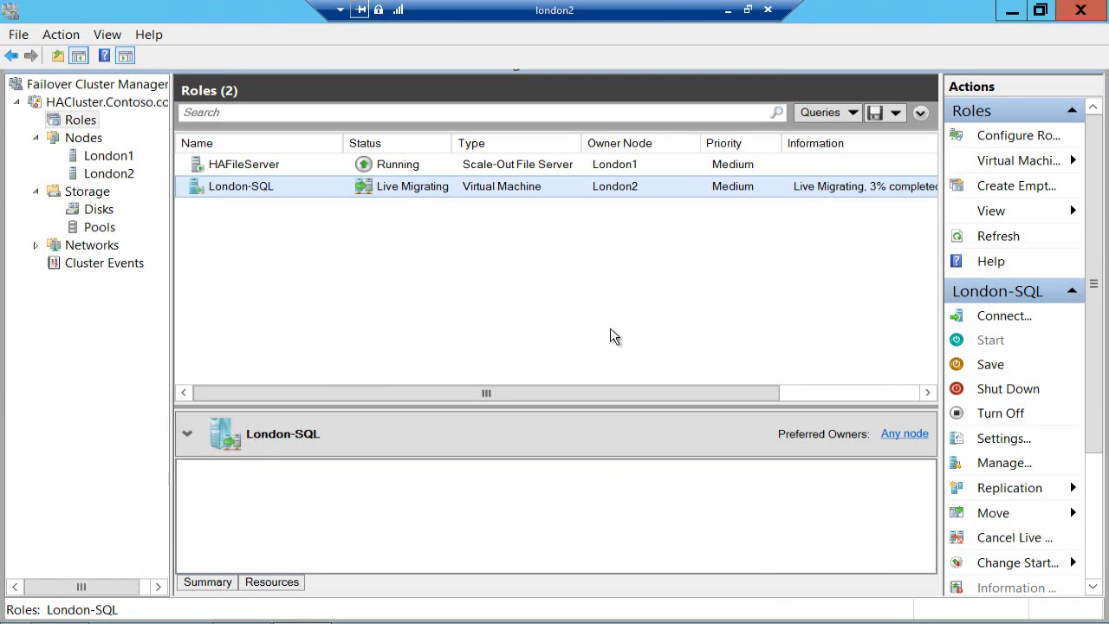
pyautogui.click(748, 11)
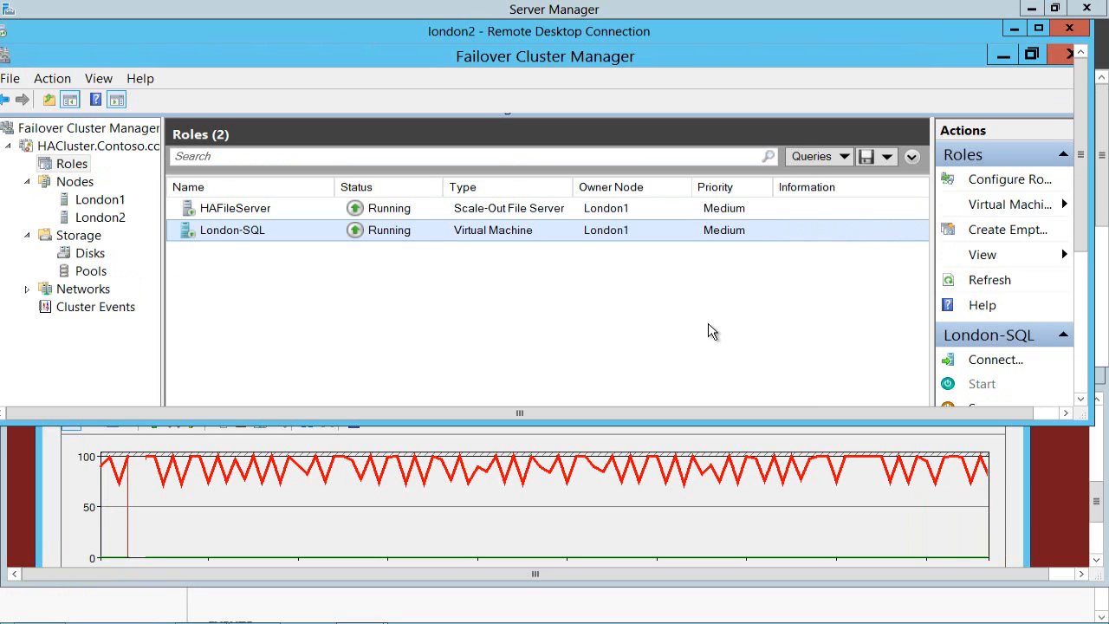
pyautogui.click(1039, 30)
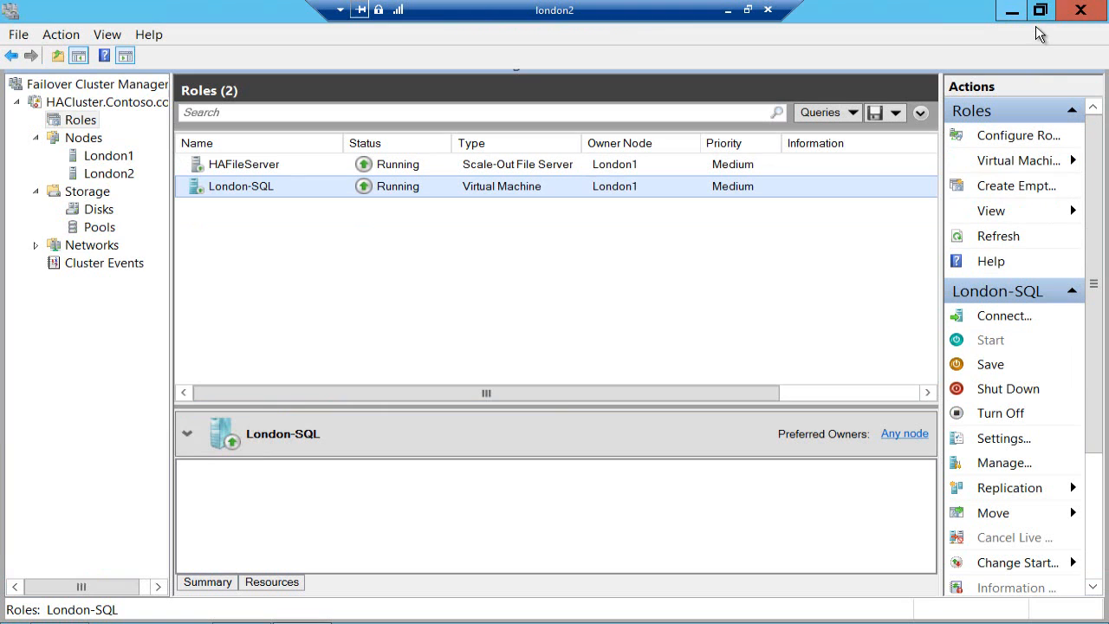